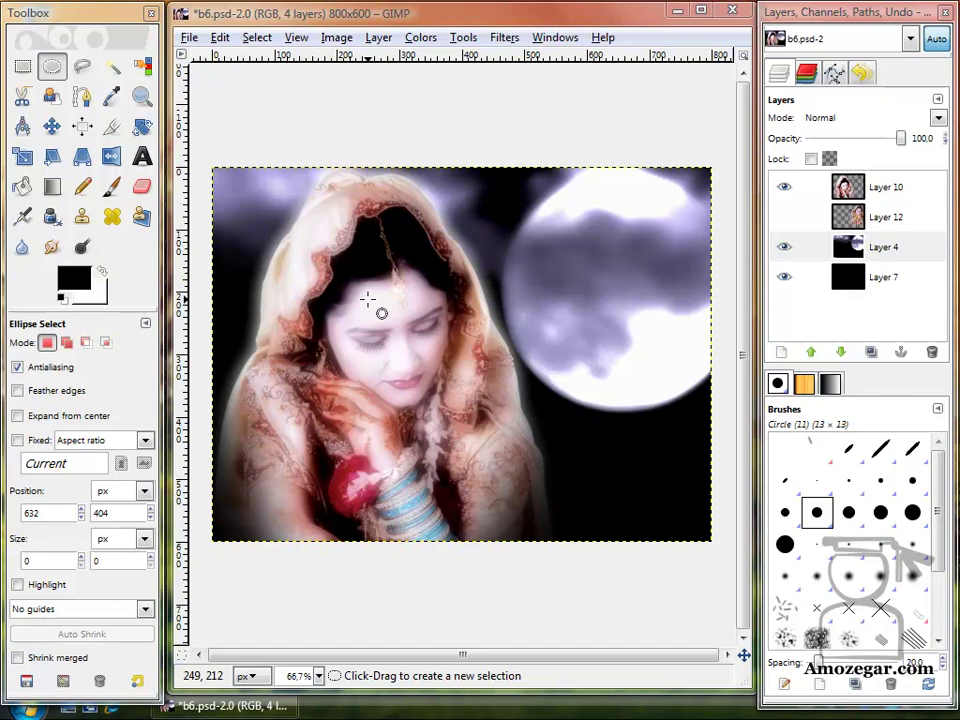
Draw an elliptical selection of about 463×261 px from 272,228 over the face and moon.
{"action": "left_click", "coordinate": [382, 309]}
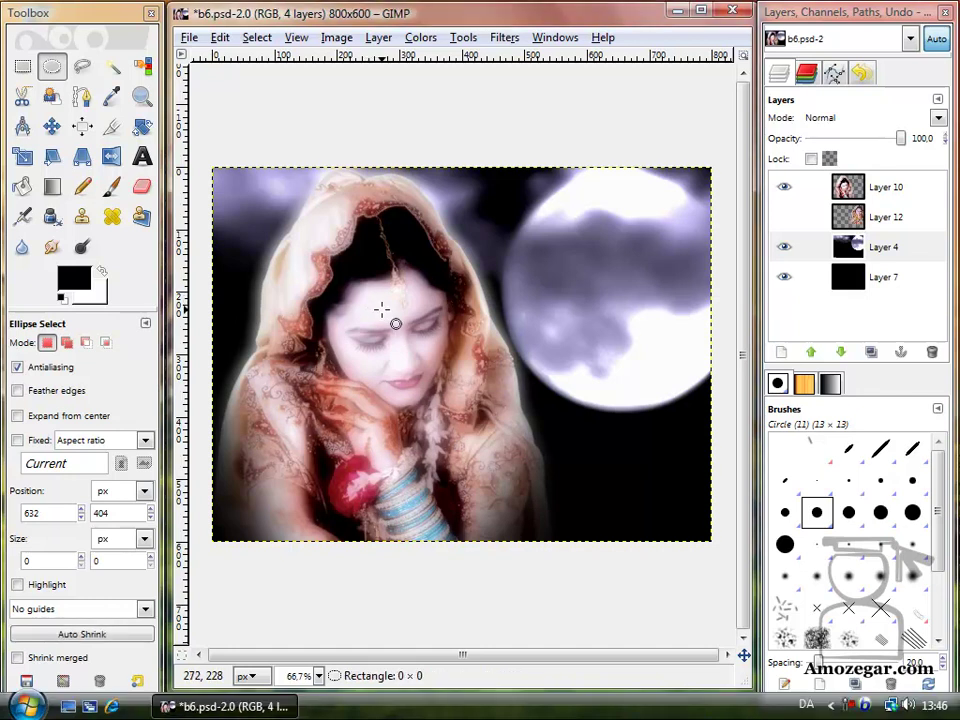
{"action": "mouse_move", "coordinate": [382, 309]}
{"action": "left_mouse_down"}
{"action": "mouse_move", "coordinate": [557, 415]}
{"action": "mouse_move", "coordinate": [612, 502]}
{"action": "left_mouse_up"}
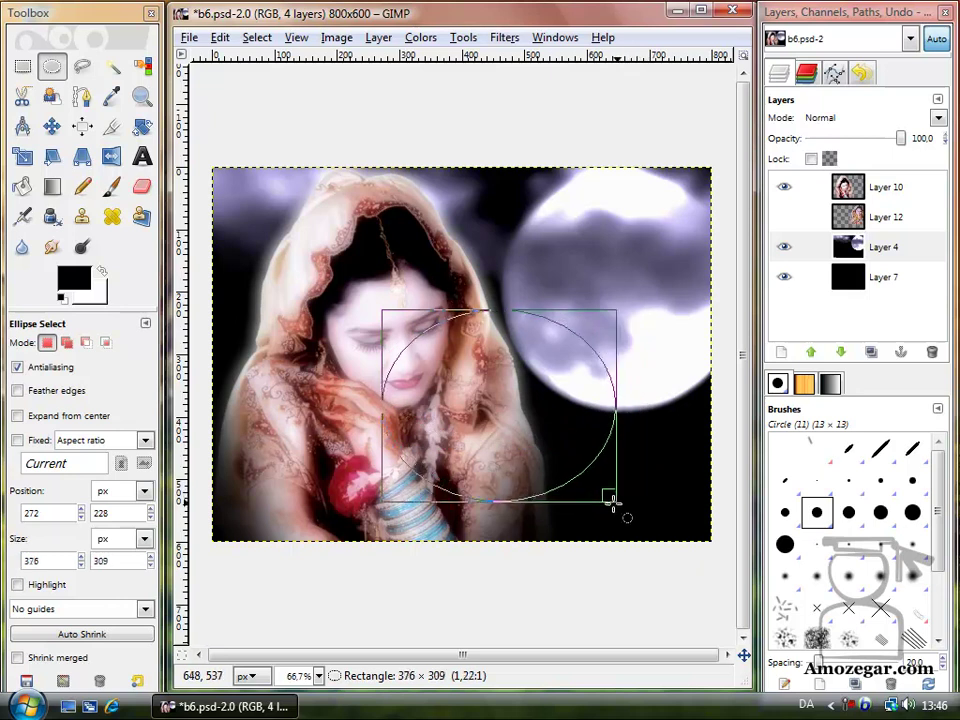
{"action": "mouse_move", "coordinate": [612, 501]}
{"action": "left_mouse_down"}
{"action": "mouse_move", "coordinate": [274, 407]}
{"action": "mouse_move", "coordinate": [251, 313]}
{"action": "mouse_move", "coordinate": [561, 208]}
{"action": "mouse_move", "coordinate": [643, 341]}
{"action": "mouse_move", "coordinate": [671, 470]}
{"action": "left_mouse_up"}
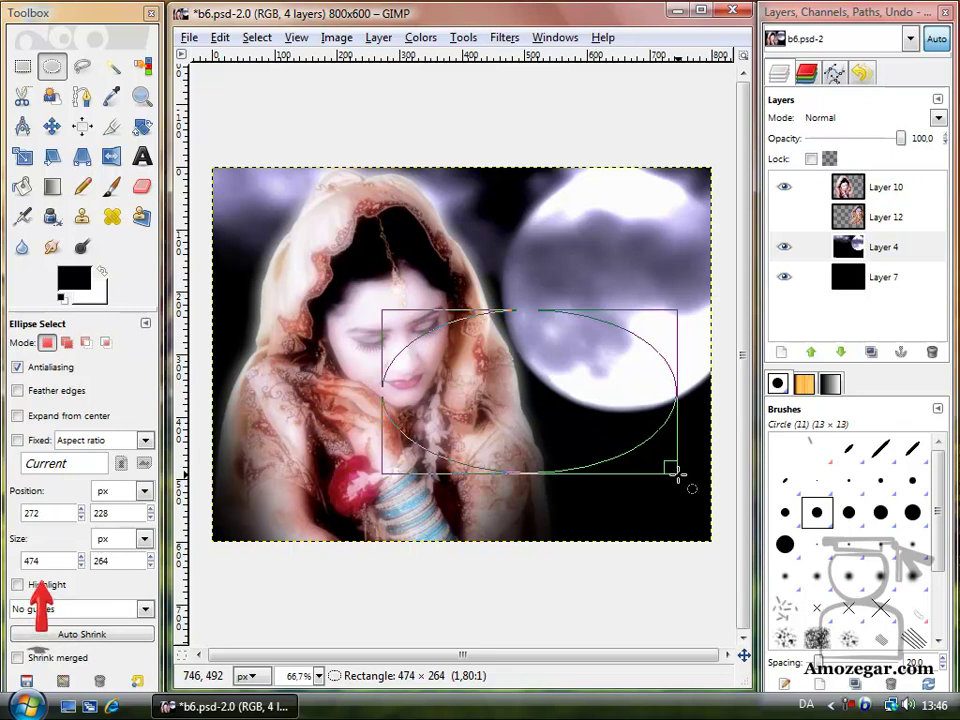
{"action": "mouse_move", "coordinate": [677, 477]}
{"action": "left_mouse_down"}
{"action": "mouse_move", "coordinate": [665, 480]}
{"action": "mouse_move", "coordinate": [673, 482]}
{"action": "mouse_move", "coordinate": [671, 471]}
{"action": "left_mouse_up"}
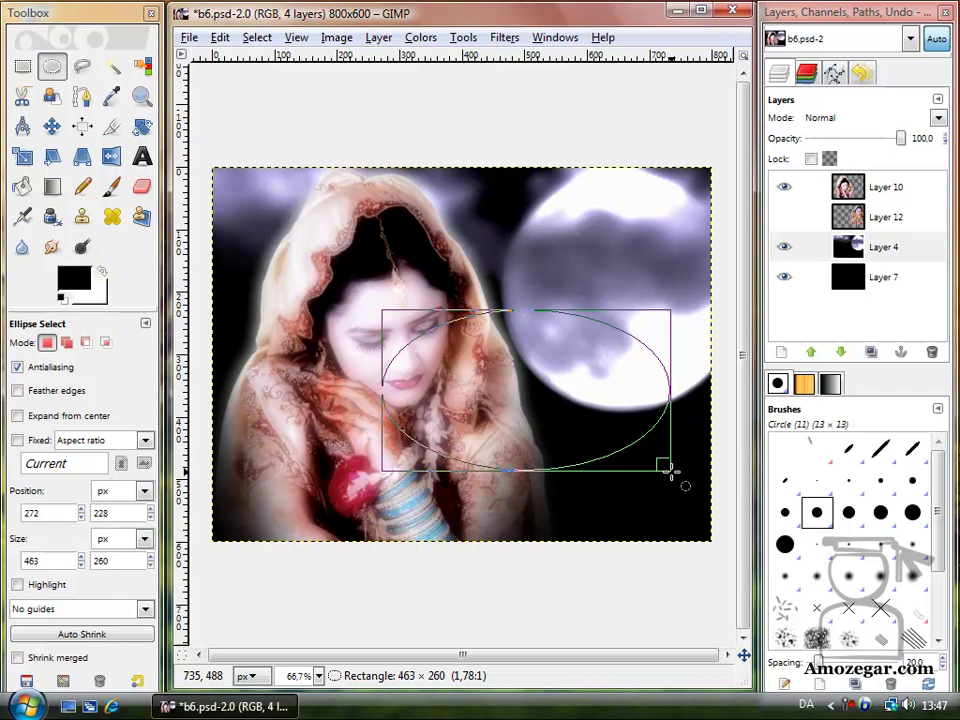
{"action": "left_click_drag", "start_coordinate": [671, 472], "coordinate": [671, 473]}
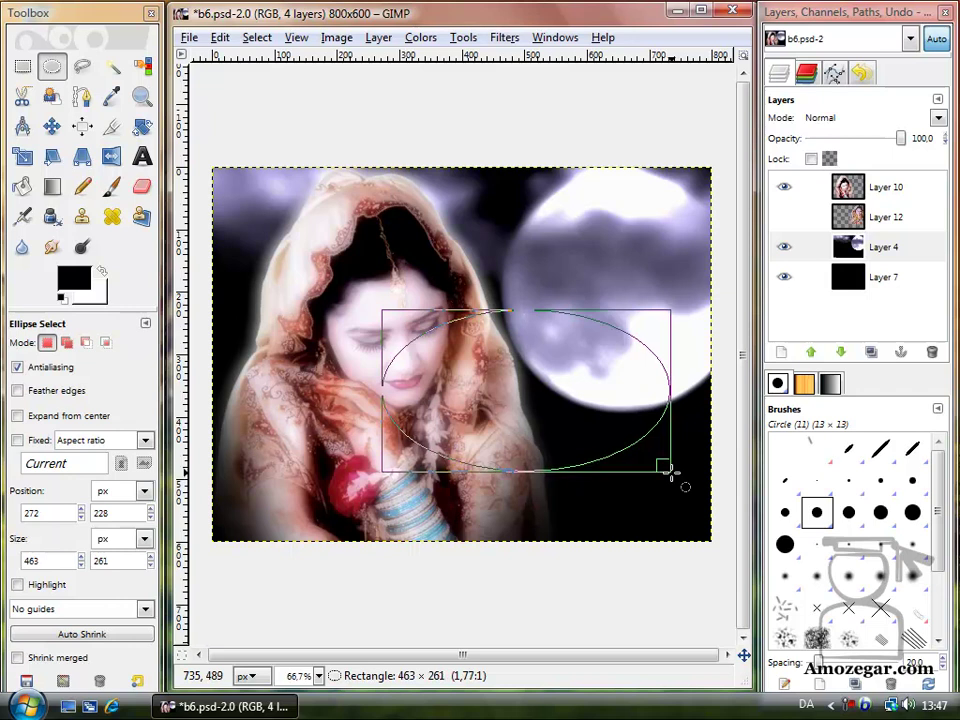
Constrain the oval to a circle, then redraw it from its centre as a 543×272 px ellipse.
{"action": "key", "text": "shift"}
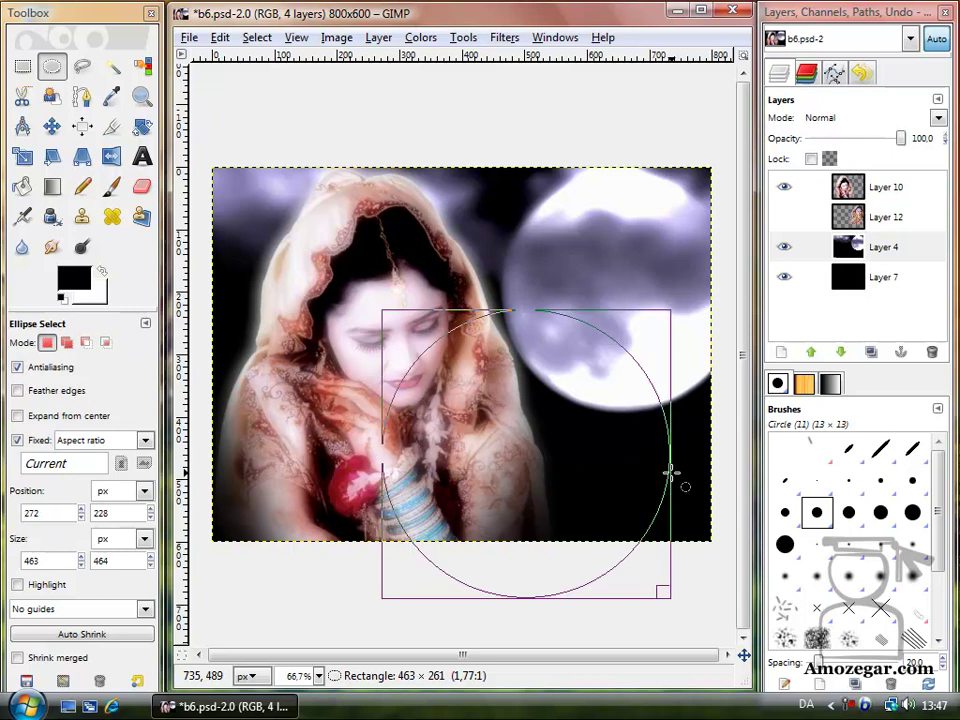
{"action": "mouse_move", "coordinate": [671, 472]}
{"action": "left_mouse_down"}
{"action": "mouse_move", "coordinate": [615, 430]}
{"action": "mouse_move", "coordinate": [615, 403]}
{"action": "mouse_move", "coordinate": [621, 408]}
{"action": "left_mouse_up"}
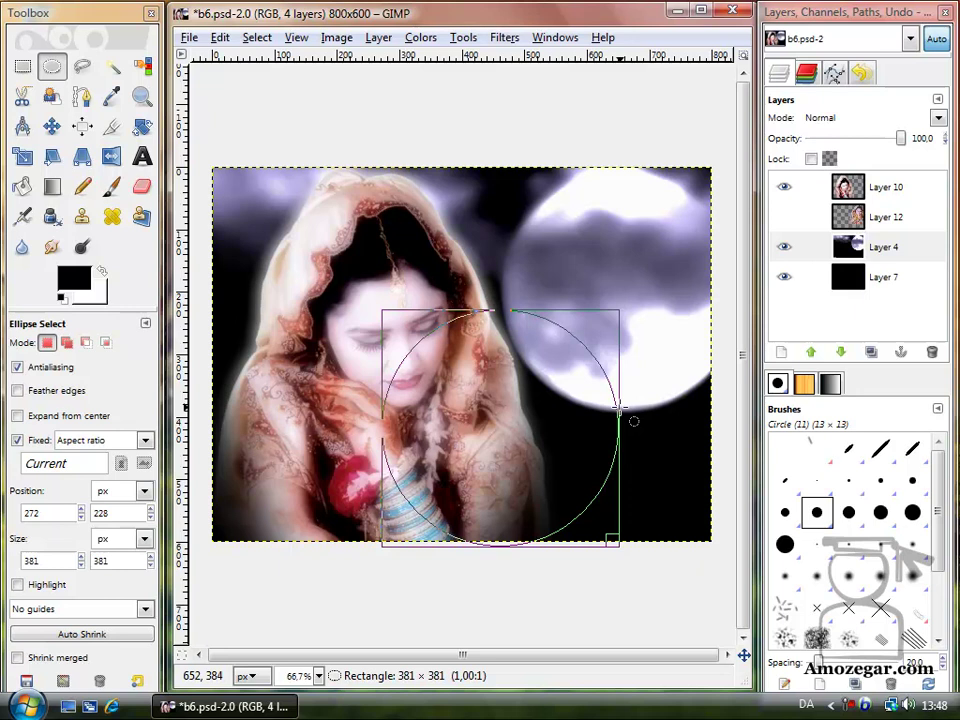
{"action": "key", "text": "shift"}
{"action": "key", "text": "ctrl"}
{"action": "mouse_move", "coordinate": [617, 406]}
{"action": "left_mouse_down"}
{"action": "mouse_move", "coordinate": [390, 318]}
{"action": "mouse_move", "coordinate": [407, 348]}
{"action": "mouse_move", "coordinate": [514, 348]}
{"action": "mouse_move", "coordinate": [518, 423]}
{"action": "mouse_move", "coordinate": [546, 388]}
{"action": "mouse_move", "coordinate": [546, 370]}
{"action": "mouse_move", "coordinate": [549, 390]}
{"action": "left_mouse_up"}
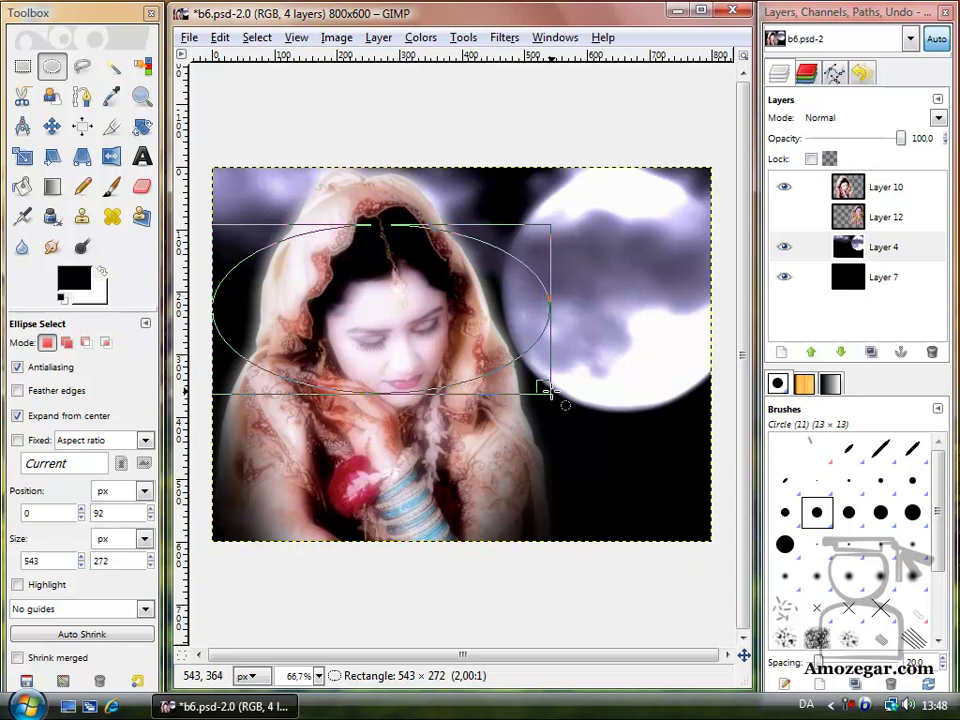
Redraw the selection as a flat 429×156 px oval from 272,228 across face and moon.
{"action": "key", "text": "shift"}
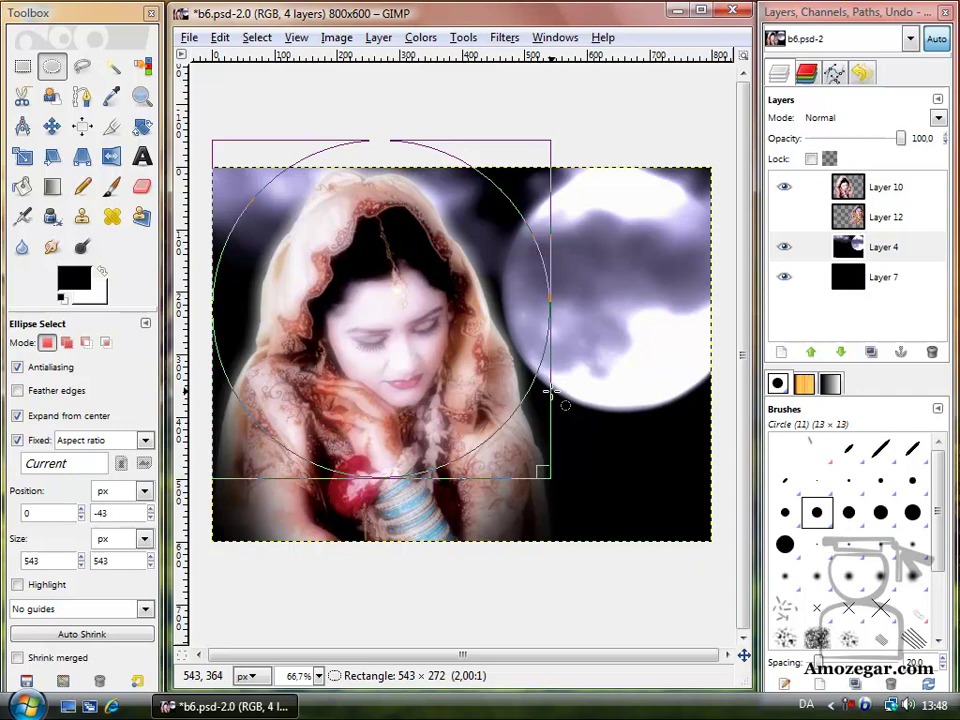
{"action": "mouse_move", "coordinate": [548, 390]}
{"action": "left_mouse_down"}
{"action": "mouse_move", "coordinate": [615, 429]}
{"action": "mouse_move", "coordinate": [602, 454]}
{"action": "mouse_move", "coordinate": [643, 399]}
{"action": "mouse_move", "coordinate": [650, 408]}
{"action": "left_mouse_up"}
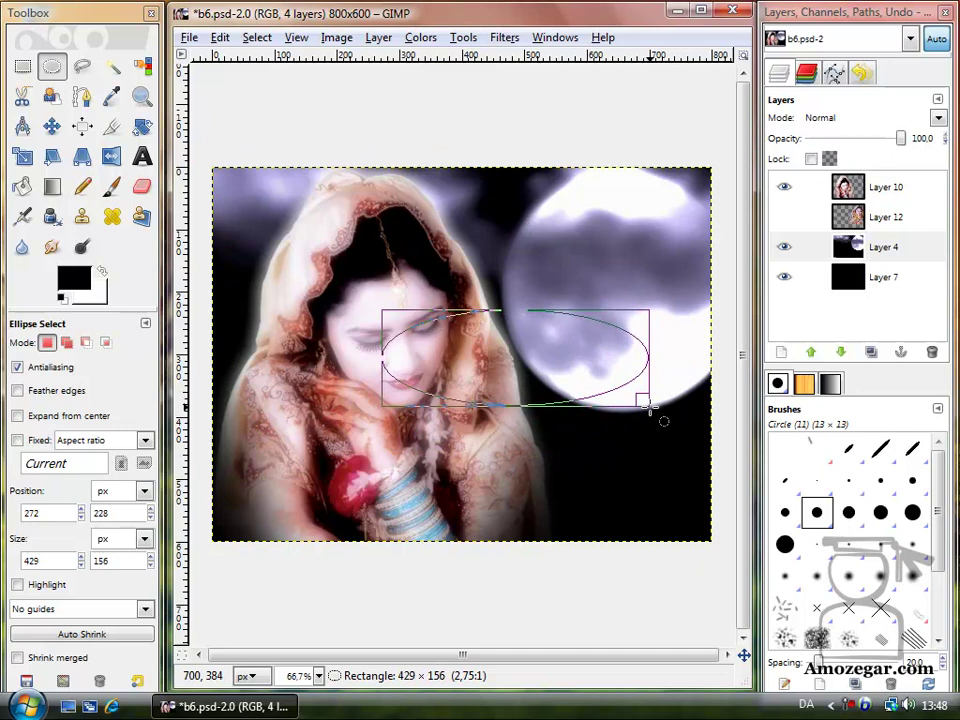
Move the oval selection up-left and enlarge it with locked proportions.
{"action": "left_click_drag", "start_coordinate": [650, 408], "coordinate": [650, 408]}
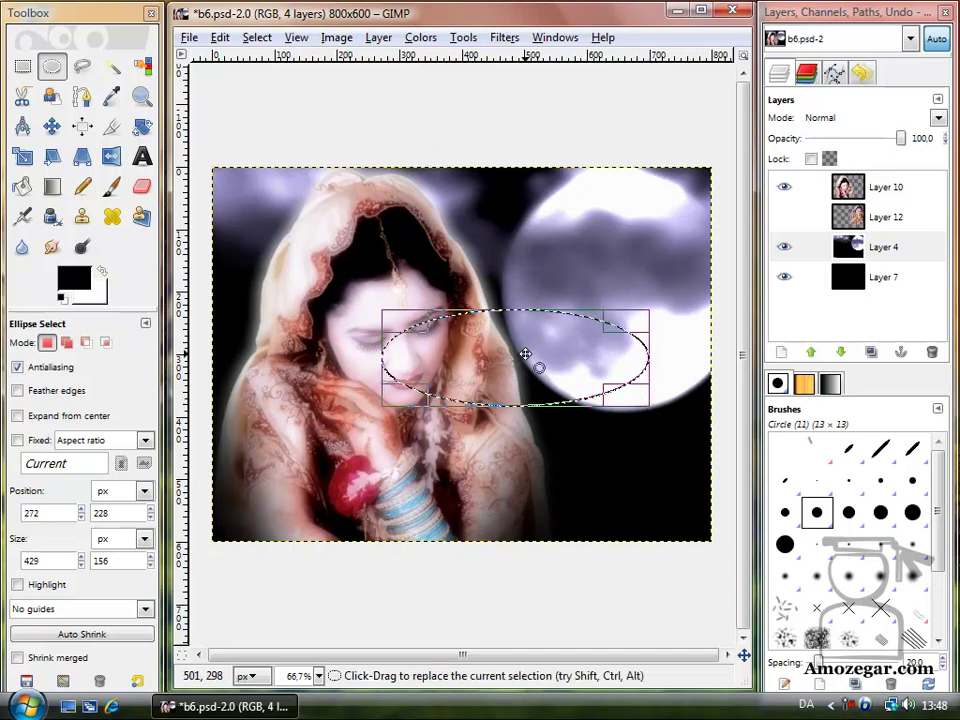
{"action": "mouse_move", "coordinate": [521, 346]}
{"action": "left_mouse_down"}
{"action": "mouse_move", "coordinate": [455, 289]}
{"action": "mouse_move", "coordinate": [522, 349]}
{"action": "left_mouse_up"}
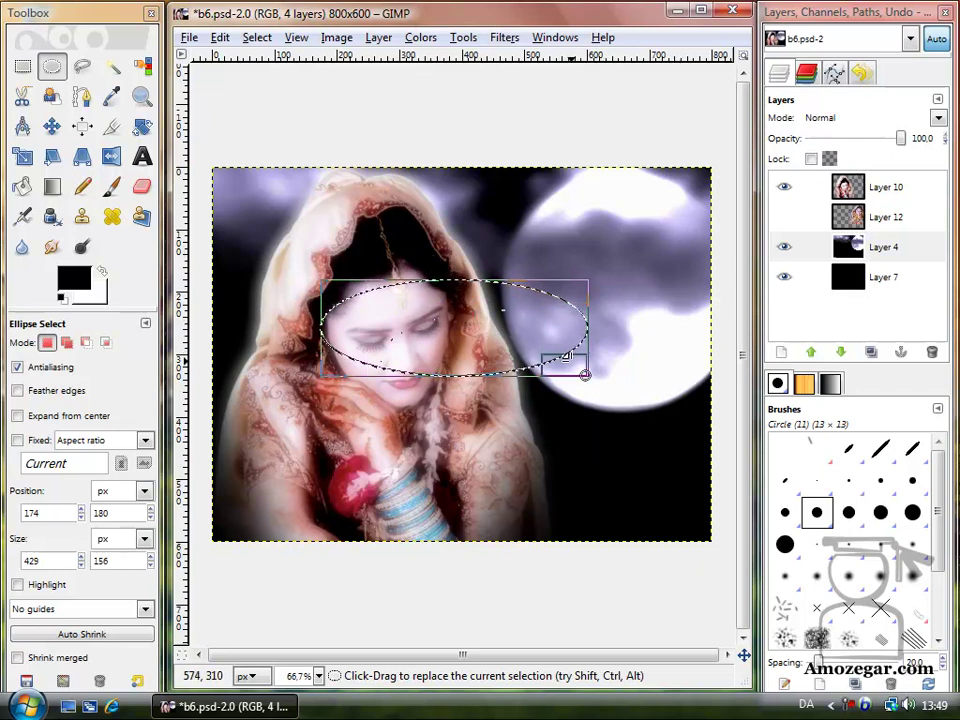
{"action": "mouse_move", "coordinate": [580, 376]}
{"action": "left_mouse_down"}
{"action": "mouse_move", "coordinate": [638, 415]}
{"action": "mouse_move", "coordinate": [595, 380]}
{"action": "left_mouse_up"}
{"action": "key", "text": "shift"}
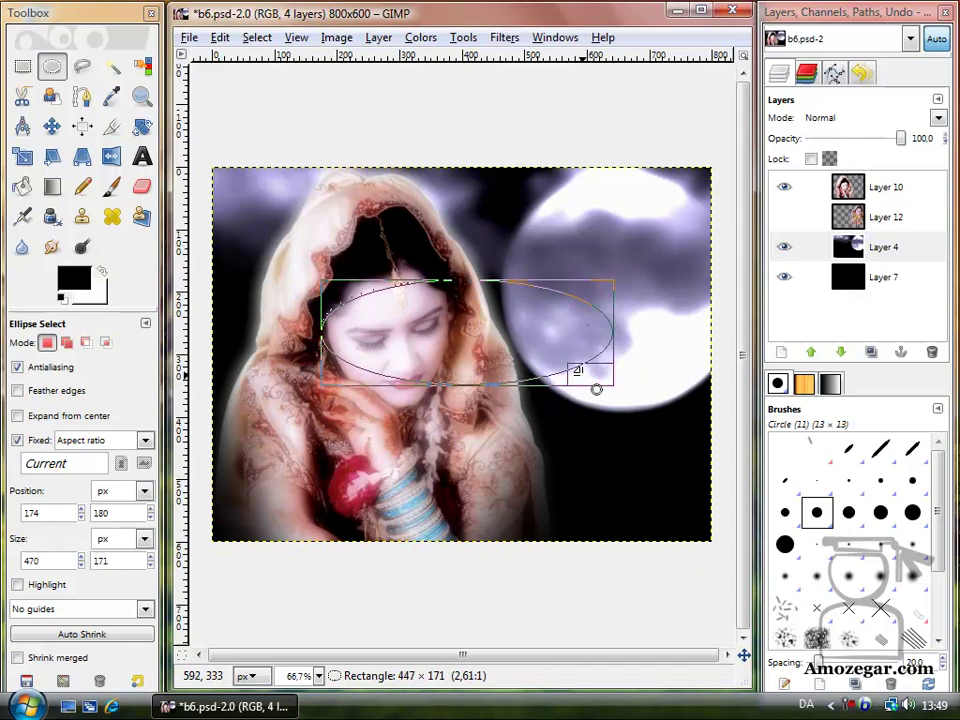
{"action": "mouse_move", "coordinate": [596, 389]}
{"action": "left_mouse_down"}
{"action": "mouse_move", "coordinate": [658, 424]}
{"action": "mouse_move", "coordinate": [613, 393]}
{"action": "left_mouse_up"}
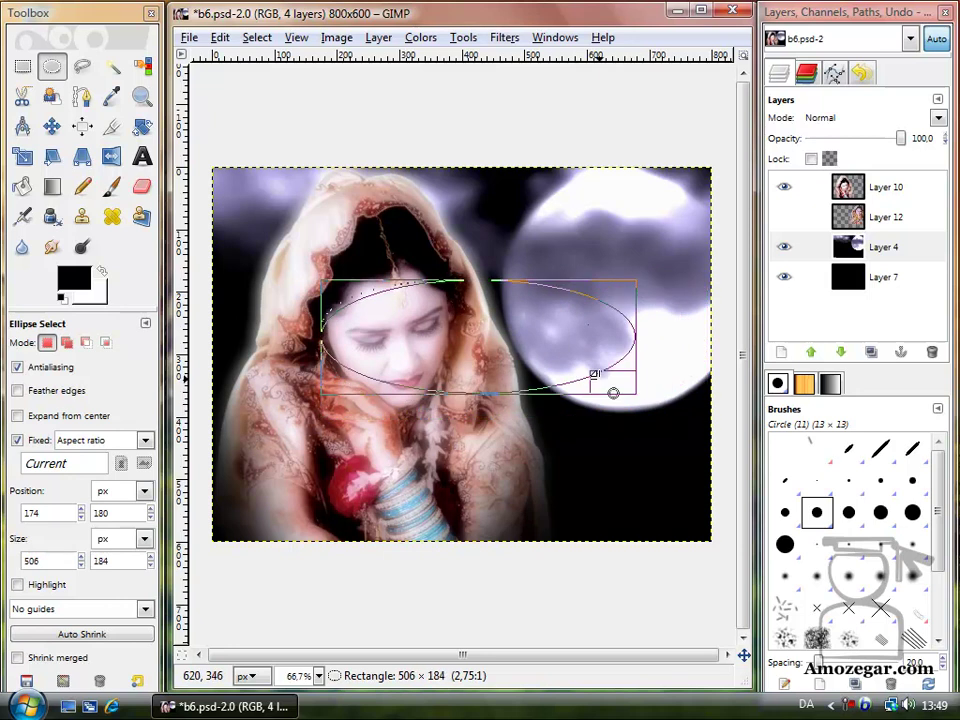
Resize the oval around its centre to 545×246 px at 116,135, framing the face.
{"action": "mouse_move", "coordinate": [613, 393]}
{"action": "left_mouse_down"}
{"action": "mouse_move", "coordinate": [634, 406]}
{"action": "mouse_move", "coordinate": [525, 336]}
{"action": "mouse_move", "coordinate": [596, 399]}
{"action": "left_mouse_up"}
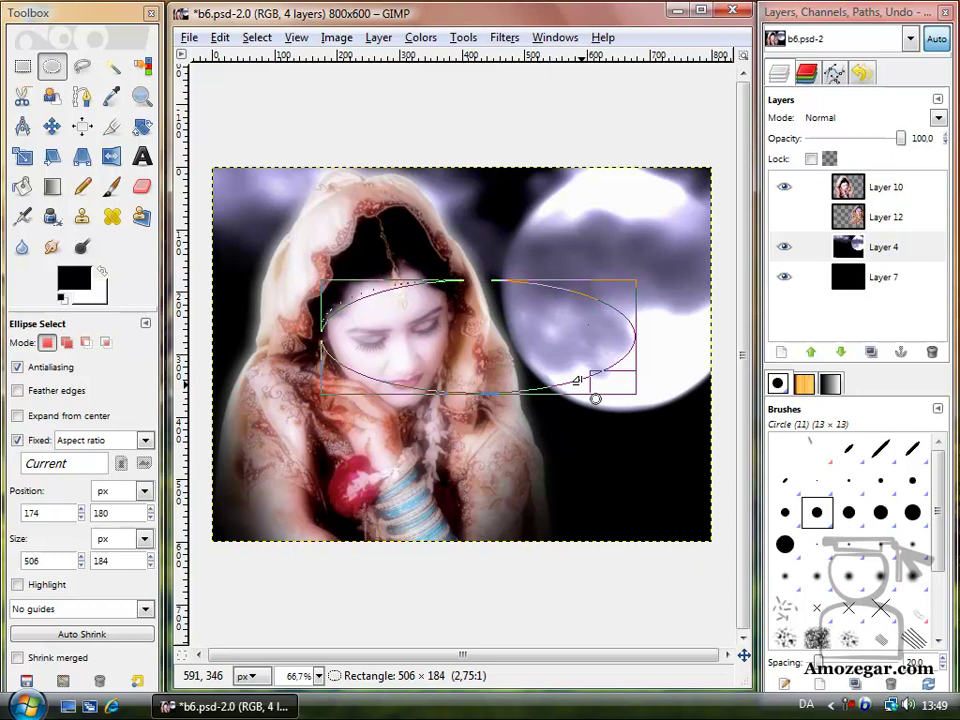
{"action": "key", "text": "ctrl"}
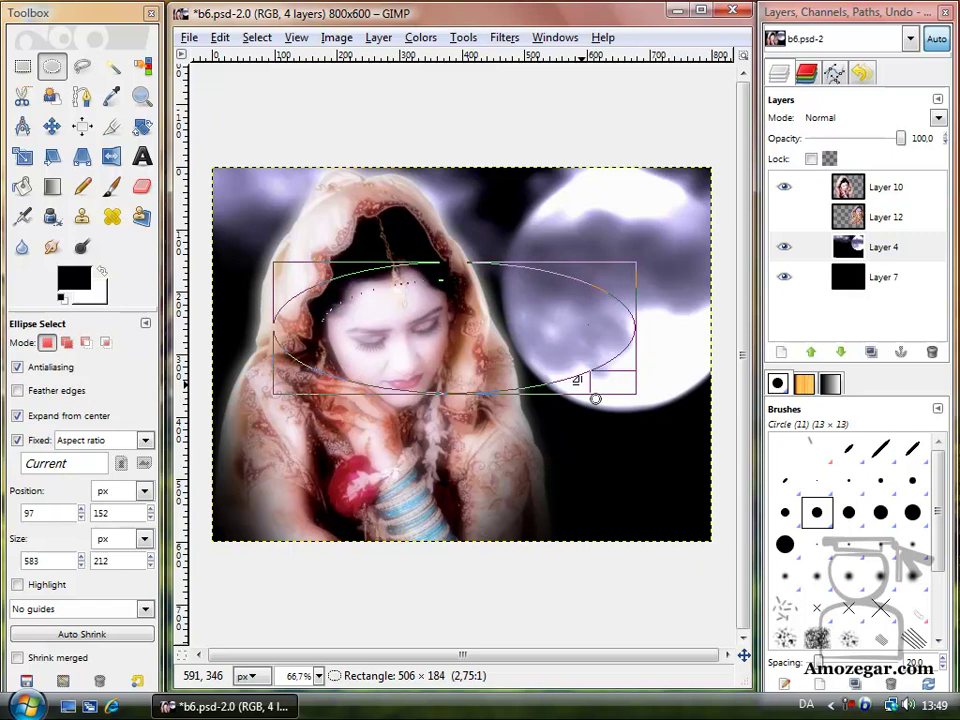
{"action": "key", "text": "shift"}
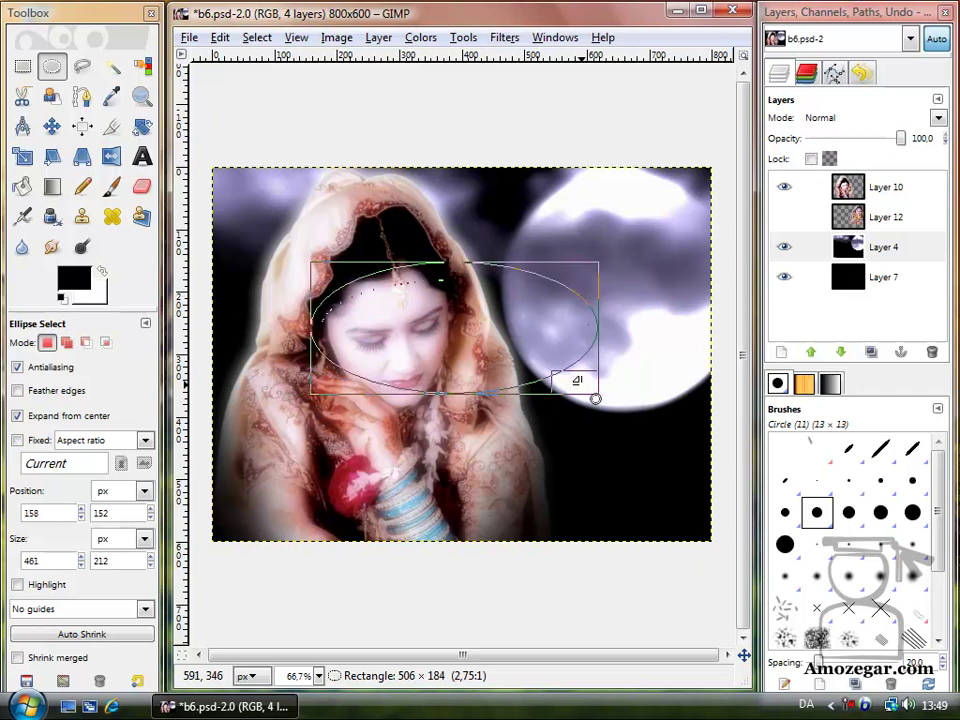
{"action": "mouse_move", "coordinate": [595, 398]}
{"action": "left_mouse_down"}
{"action": "mouse_move", "coordinate": [544, 375]}
{"action": "mouse_move", "coordinate": [533, 417]}
{"action": "mouse_move", "coordinate": [512, 390]}
{"action": "mouse_move", "coordinate": [572, 387]}
{"action": "mouse_move", "coordinate": [592, 405]}
{"action": "mouse_move", "coordinate": [622, 408]}
{"action": "left_mouse_up"}
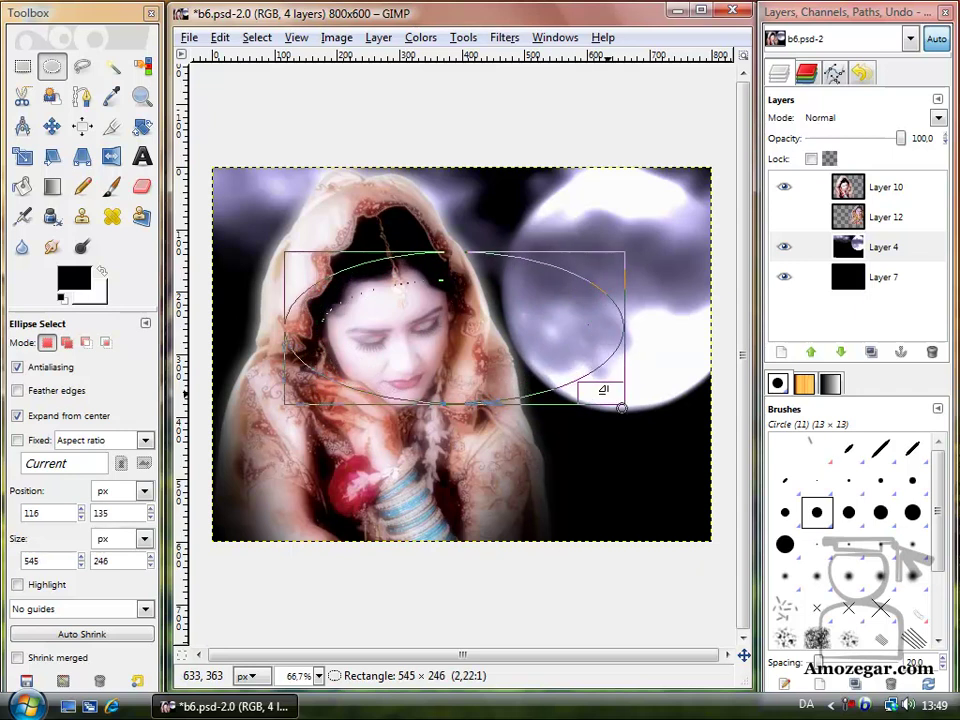
{"action": "left_click_drag", "start_coordinate": [622, 408], "coordinate": [622, 408]}
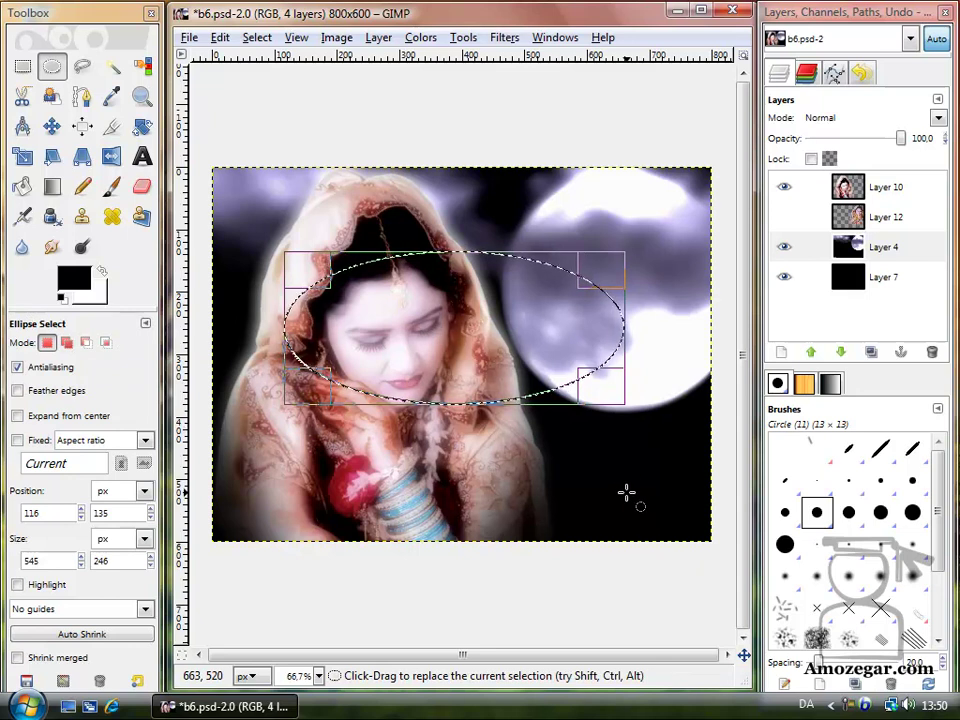
Commit the oval and add a near-circular 213×211 px ellipse at 525,364 below it.
{"action": "key", "text": "shift"}
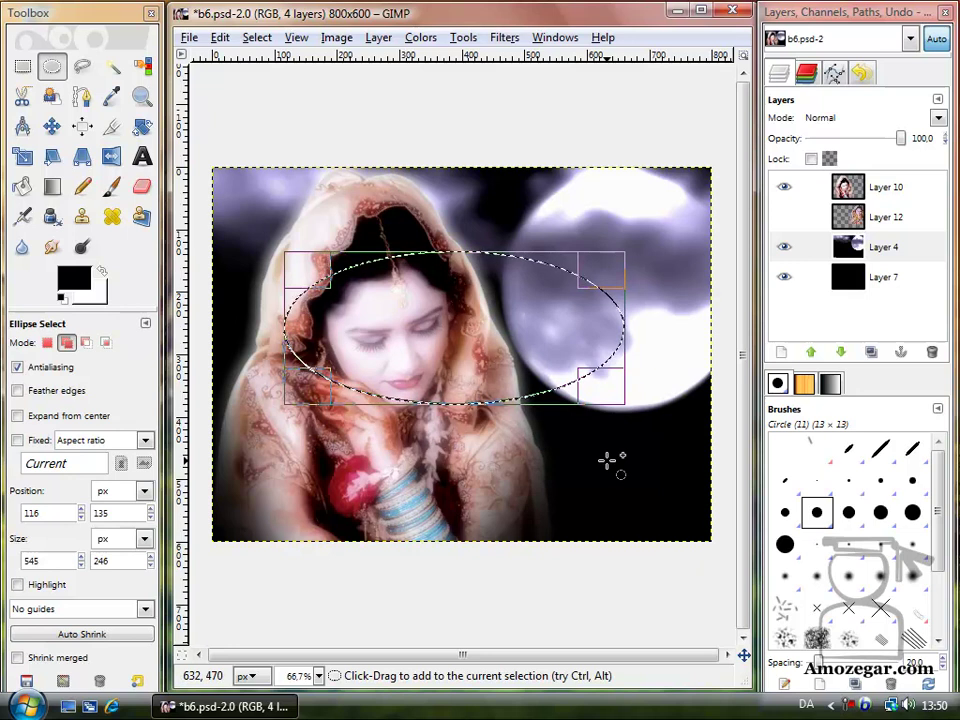
{"action": "left_click", "coordinate": [607, 460]}
{"action": "mouse_move", "coordinate": [606, 459]}
{"action": "left_mouse_down"}
{"action": "mouse_move", "coordinate": [566, 423]}
{"action": "mouse_move", "coordinate": [528, 344]}
{"action": "left_mouse_up"}
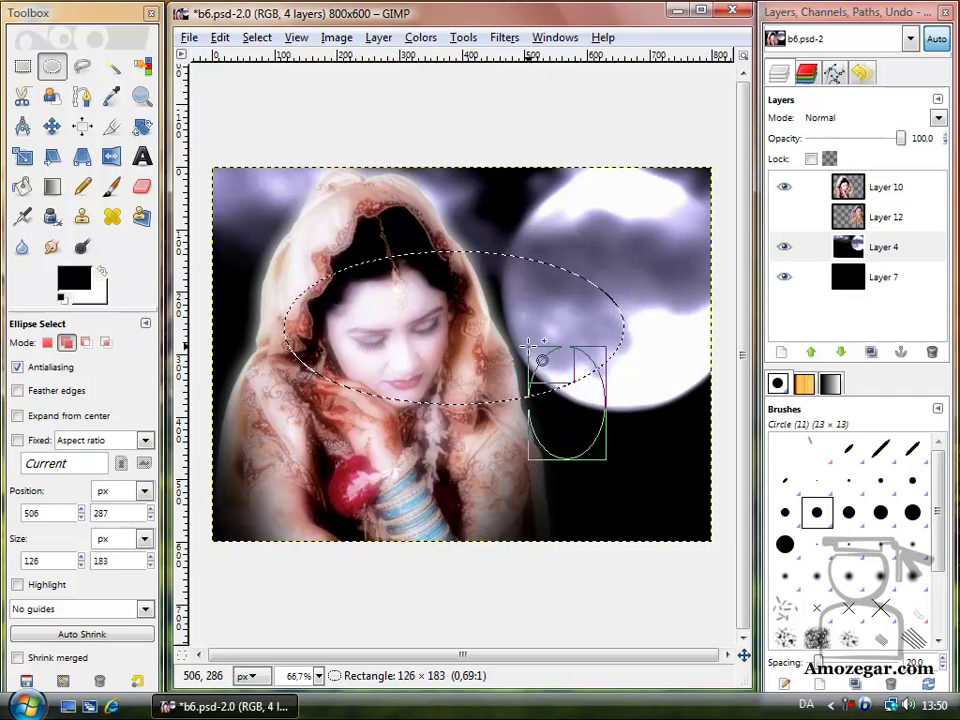
{"action": "mouse_move", "coordinate": [528, 344]}
{"action": "left_mouse_down"}
{"action": "mouse_move", "coordinate": [521, 352]}
{"action": "mouse_move", "coordinate": [536, 353]}
{"action": "left_mouse_up"}
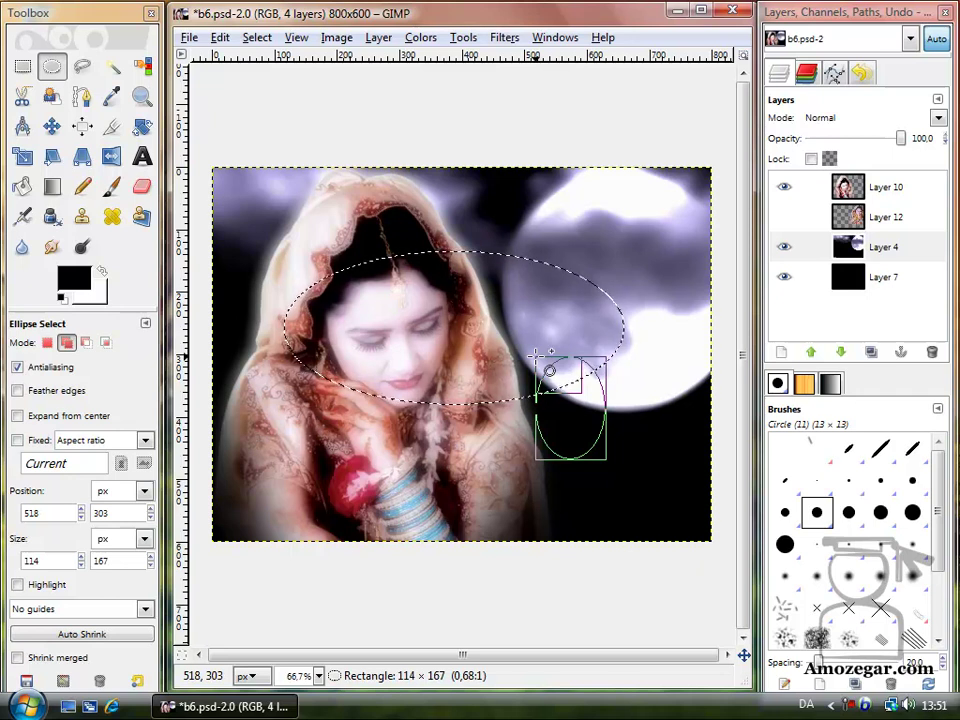
{"action": "key", "text": "shift"}
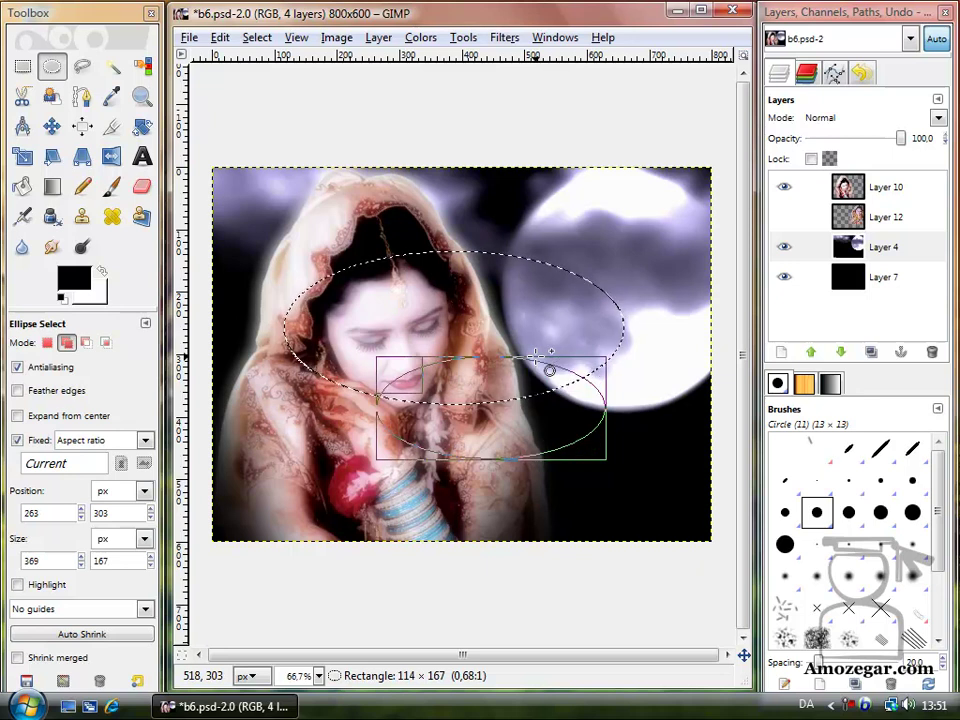
{"action": "mouse_move", "coordinate": [549, 370]}
{"action": "left_mouse_down"}
{"action": "mouse_move", "coordinate": [603, 412]}
{"action": "mouse_move", "coordinate": [574, 384]}
{"action": "mouse_move", "coordinate": [613, 457]}
{"action": "mouse_move", "coordinate": [549, 358]}
{"action": "mouse_move", "coordinate": [568, 424]}
{"action": "mouse_move", "coordinate": [556, 393]}
{"action": "mouse_move", "coordinate": [540, 390]}
{"action": "left_mouse_up"}
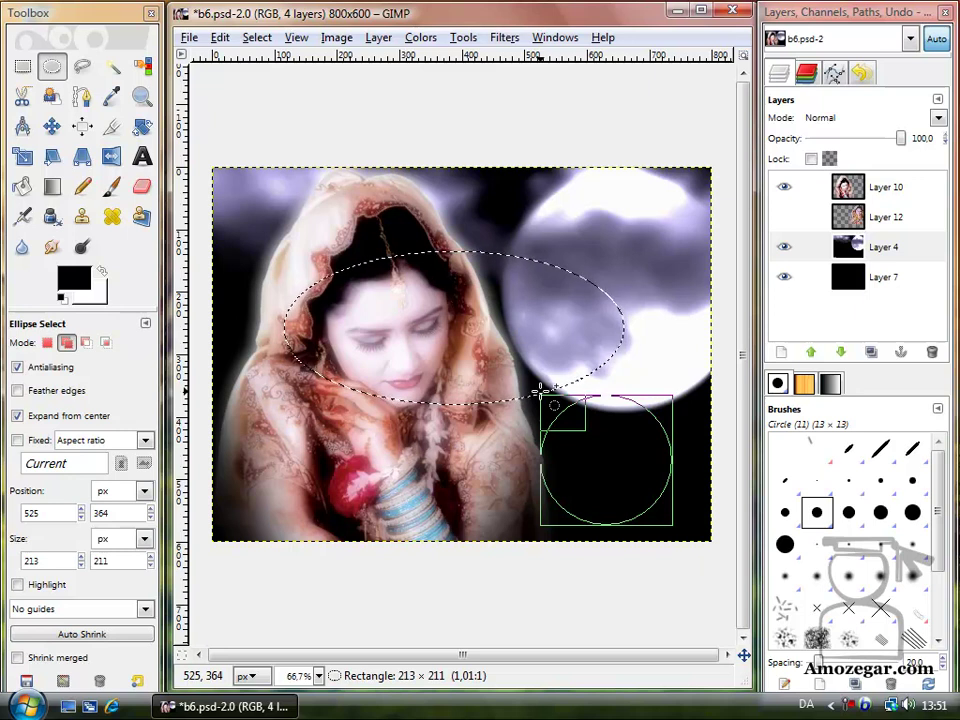
Stretch the added ellipse into a tall 114×236 px shape at 518,234 near the moon.
{"action": "mouse_move", "coordinate": [541, 389]}
{"action": "left_mouse_down"}
{"action": "mouse_move", "coordinate": [518, 364]}
{"action": "mouse_move", "coordinate": [588, 423]}
{"action": "mouse_move", "coordinate": [568, 355]}
{"action": "mouse_move", "coordinate": [536, 313]}
{"action": "left_mouse_up"}
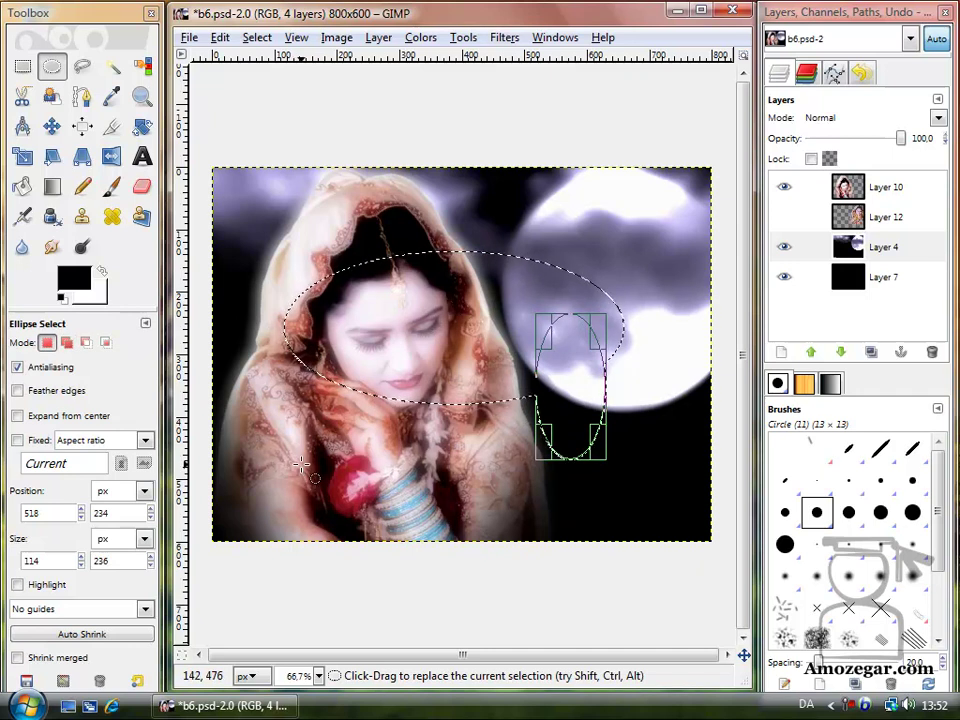
Add a tall 108×224 px ellipse at 143,252 over the hand and shoulder, then restore Replace mode.
{"action": "key", "text": "shift"}
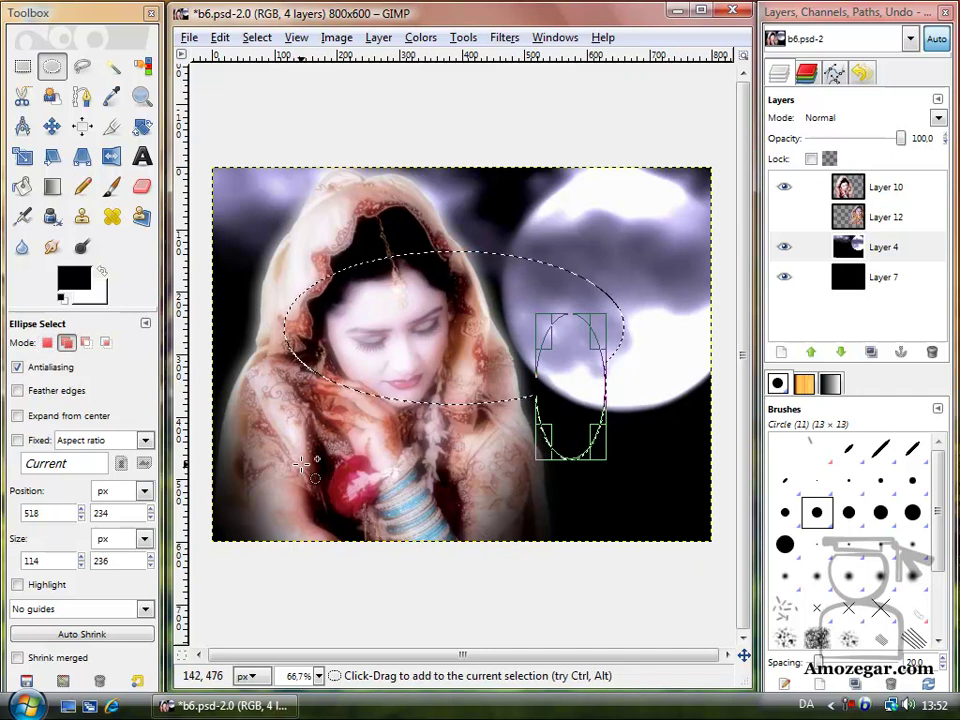
{"action": "mouse_move", "coordinate": [301, 465]}
{"action": "left_mouse_down"}
{"action": "mouse_move", "coordinate": [338, 406]}
{"action": "mouse_move", "coordinate": [433, 433]}
{"action": "left_mouse_up"}
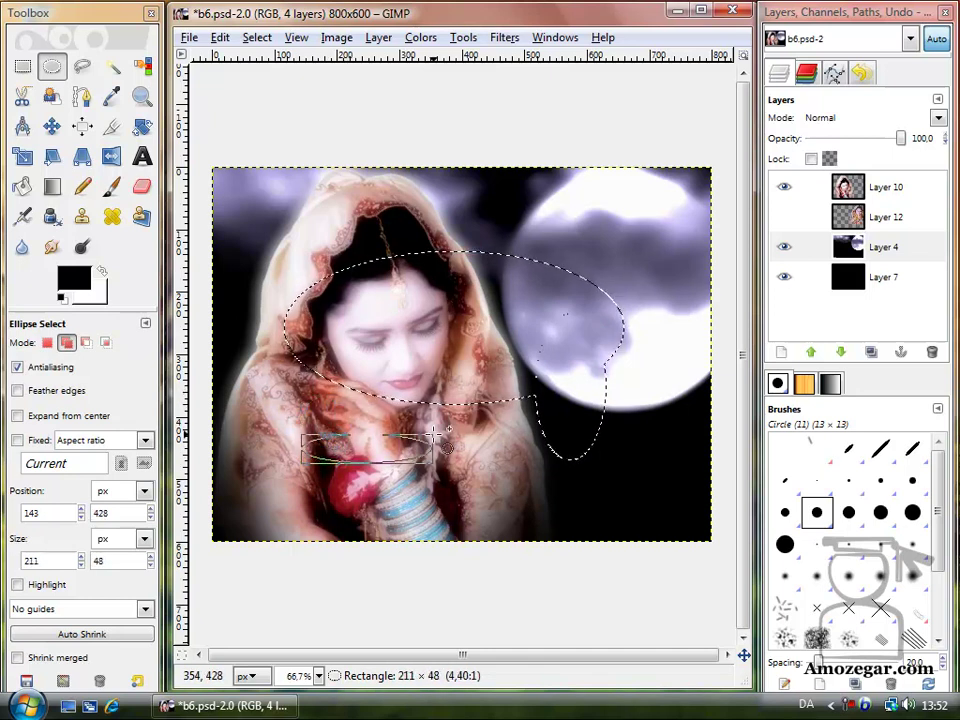
{"action": "left_click_drag", "start_coordinate": [434, 432], "coordinate": [434, 431]}
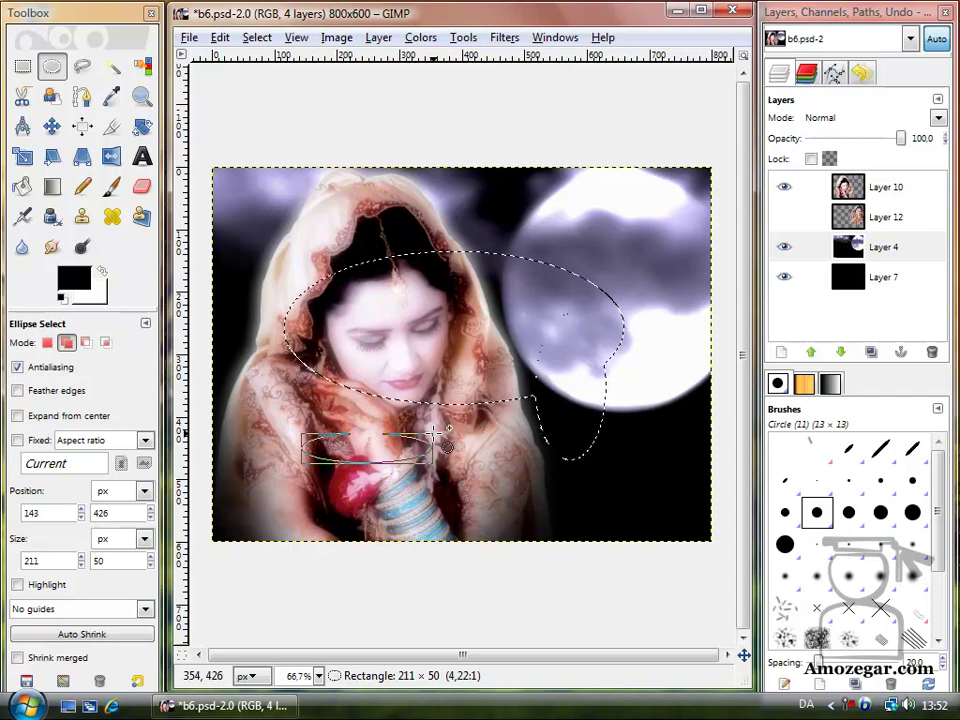
{"action": "left_click_drag", "start_coordinate": [435, 432], "coordinate": [432, 190]}
{"action": "left_click_drag", "start_coordinate": [435, 432], "coordinate": [363, 431]}
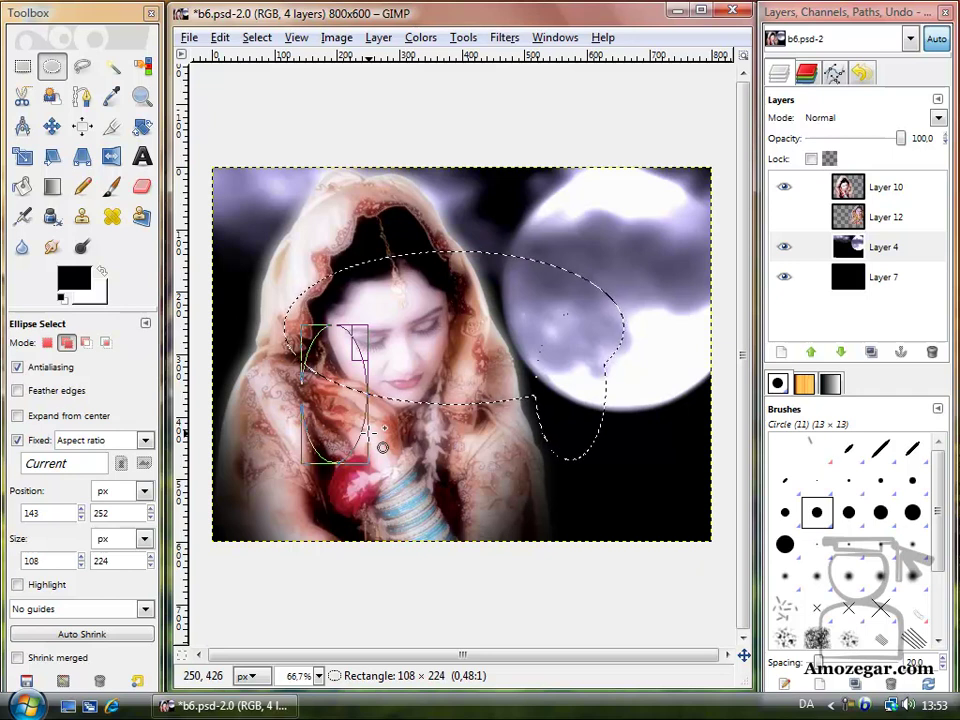
{"action": "key", "text": "shift"}
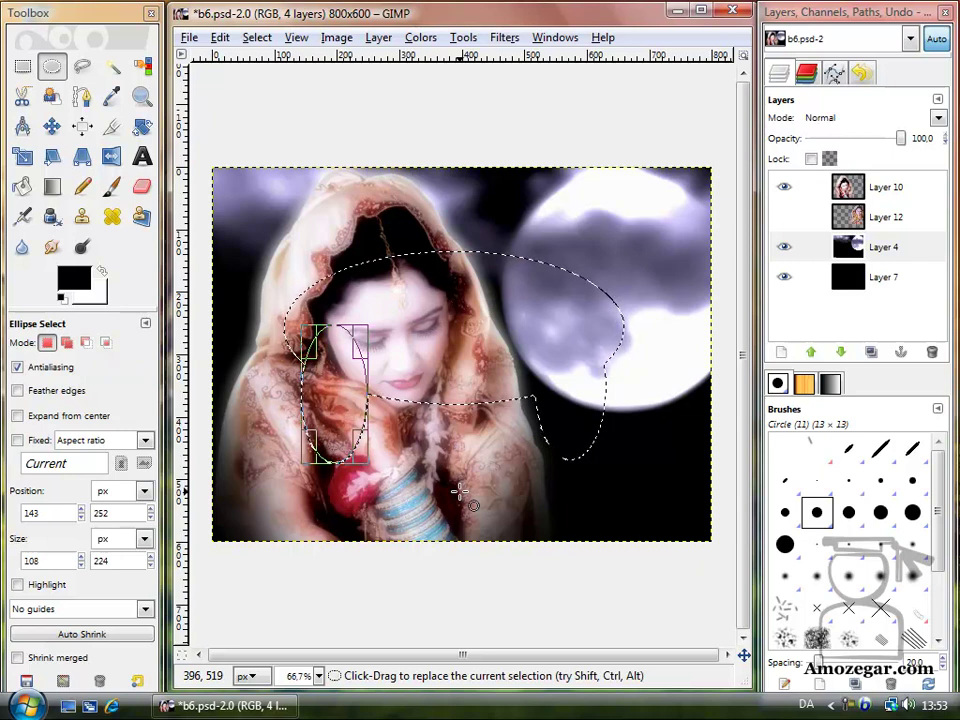
Merge the hand-and-shoulder lobe into the selection and start a 390×354 px subtract ellipse around the head.
{"action": "key", "text": "ctrl"}
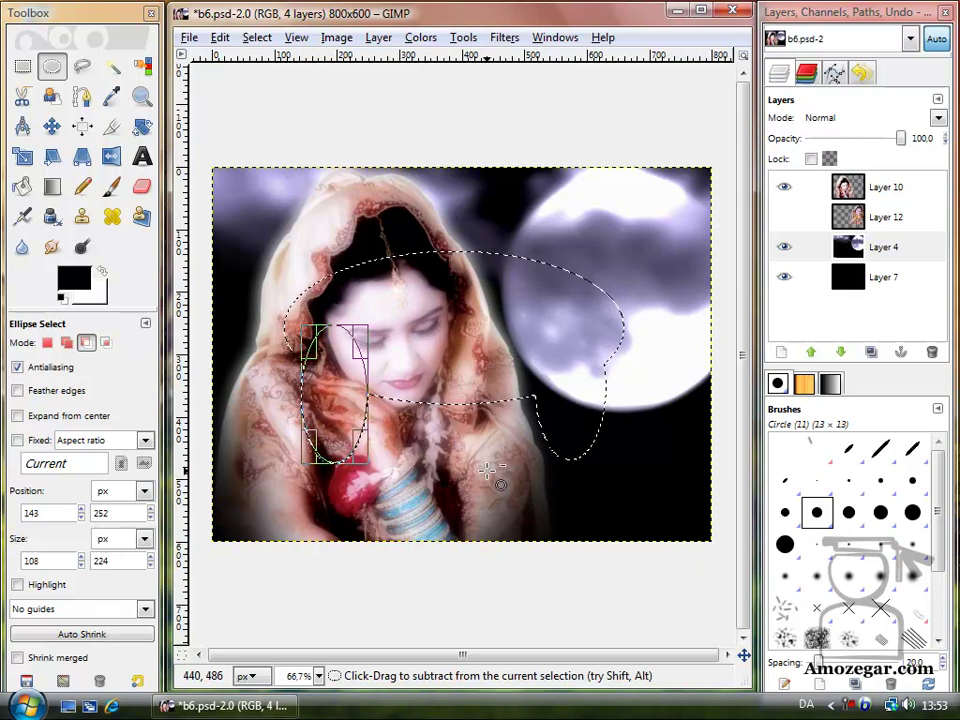
{"action": "left_click", "coordinate": [487, 470]}
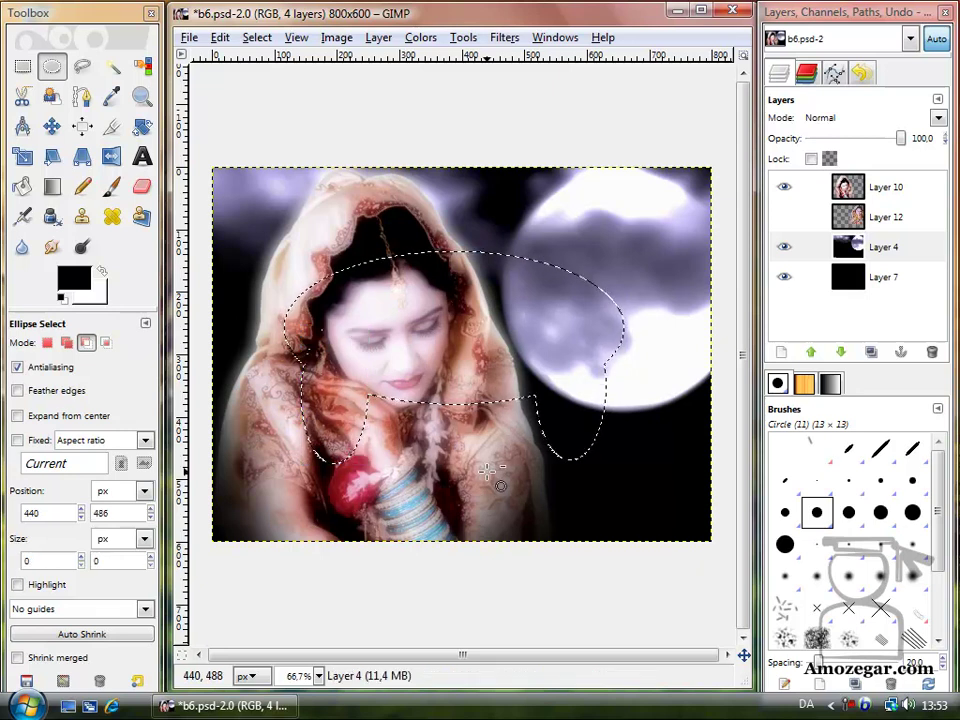
{"action": "mouse_move", "coordinate": [487, 470]}
{"action": "left_mouse_down"}
{"action": "mouse_move", "coordinate": [396, 333]}
{"action": "mouse_move", "coordinate": [245, 246]}
{"action": "left_mouse_up"}
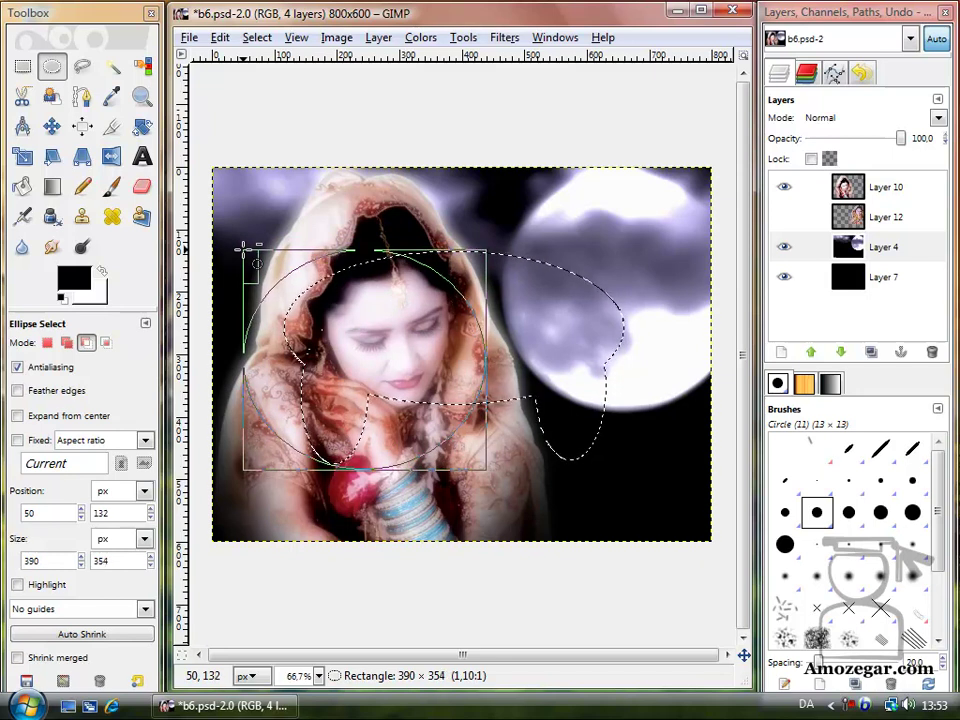
{"action": "mouse_move", "coordinate": [244, 249]}
{"action": "left_mouse_down"}
{"action": "mouse_move", "coordinate": [437, 394]}
{"action": "mouse_move", "coordinate": [392, 395]}
{"action": "mouse_move", "coordinate": [372, 409]}
{"action": "mouse_move", "coordinate": [471, 397]}
{"action": "mouse_move", "coordinate": [459, 397]}
{"action": "left_mouse_up"}
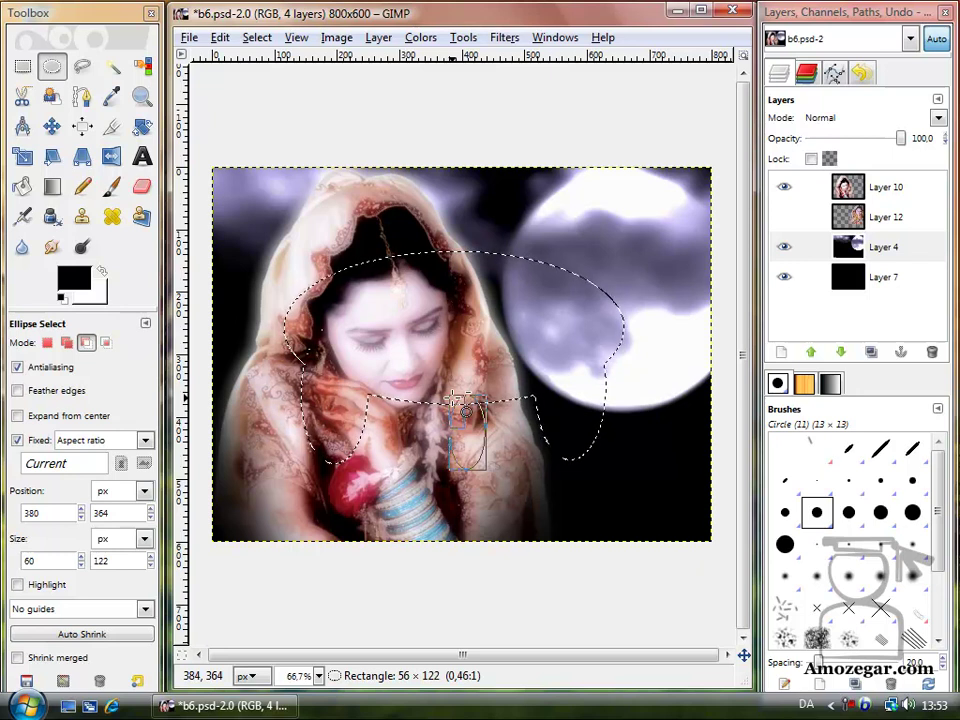
{"action": "mouse_move", "coordinate": [453, 396]}
{"action": "left_mouse_down"}
{"action": "mouse_move", "coordinate": [431, 342]}
{"action": "mouse_move", "coordinate": [393, 411]}
{"action": "mouse_move", "coordinate": [435, 438]}
{"action": "mouse_move", "coordinate": [410, 385]}
{"action": "mouse_move", "coordinate": [392, 412]}
{"action": "mouse_move", "coordinate": [430, 412]}
{"action": "mouse_move", "coordinate": [418, 383]}
{"action": "mouse_move", "coordinate": [427, 405]}
{"action": "left_mouse_up"}
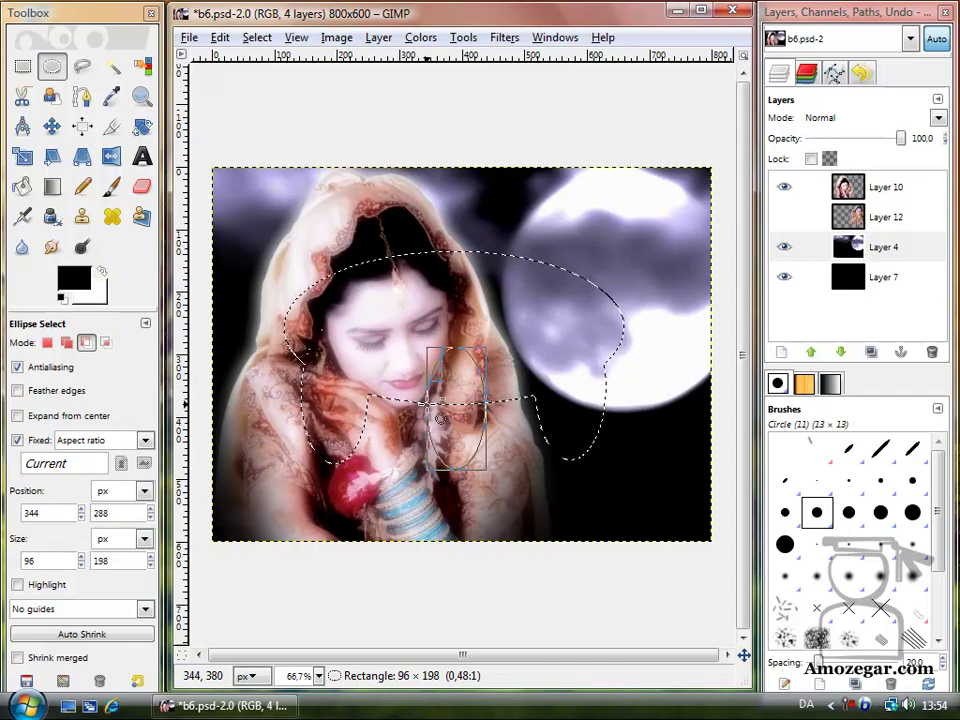
{"action": "mouse_move", "coordinate": [442, 421]}
{"action": "left_mouse_down"}
{"action": "mouse_move", "coordinate": [467, 488]}
{"action": "mouse_move", "coordinate": [486, 494]}
{"action": "left_mouse_up"}
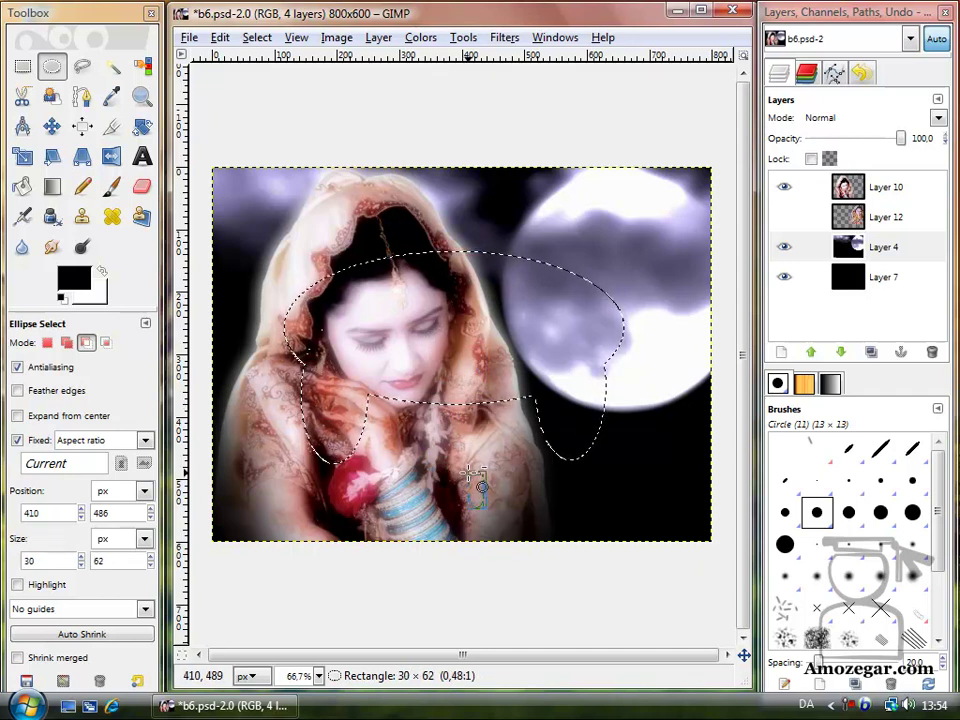
{"action": "left_click_drag", "start_coordinate": [482, 487], "coordinate": [481, 489]}
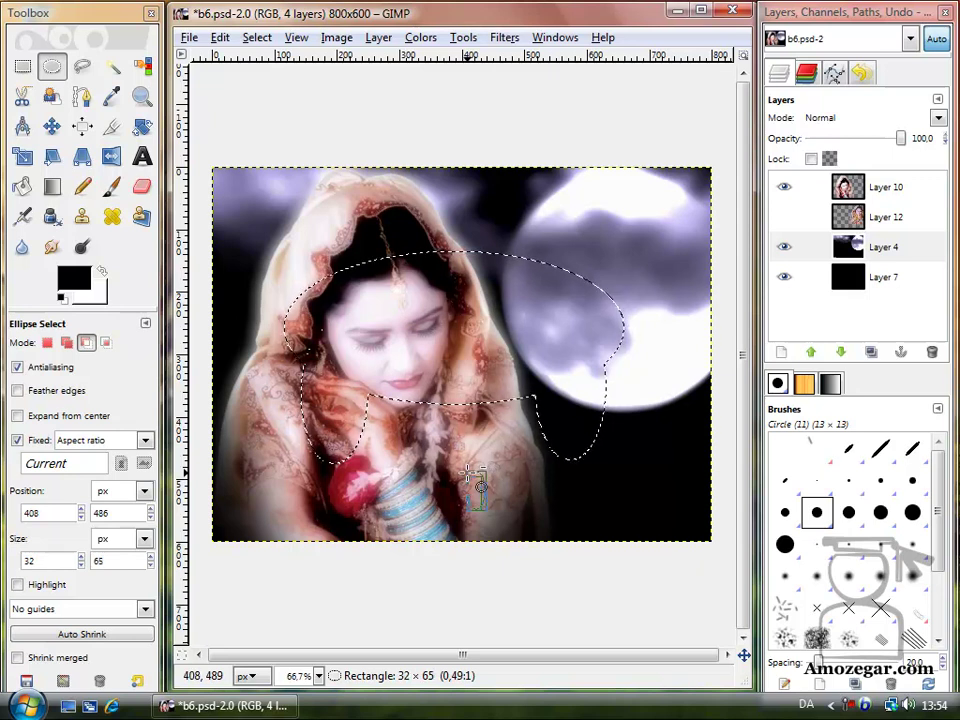
{"action": "key", "text": "ctrl"}
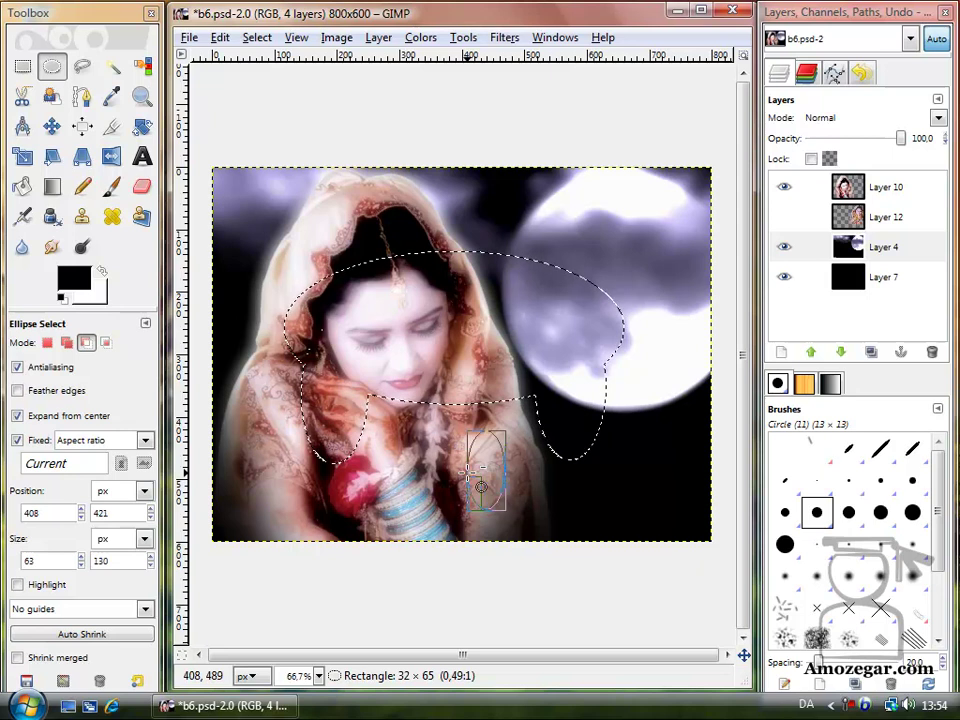
{"action": "left_click_drag", "start_coordinate": [481, 487], "coordinate": [479, 466]}
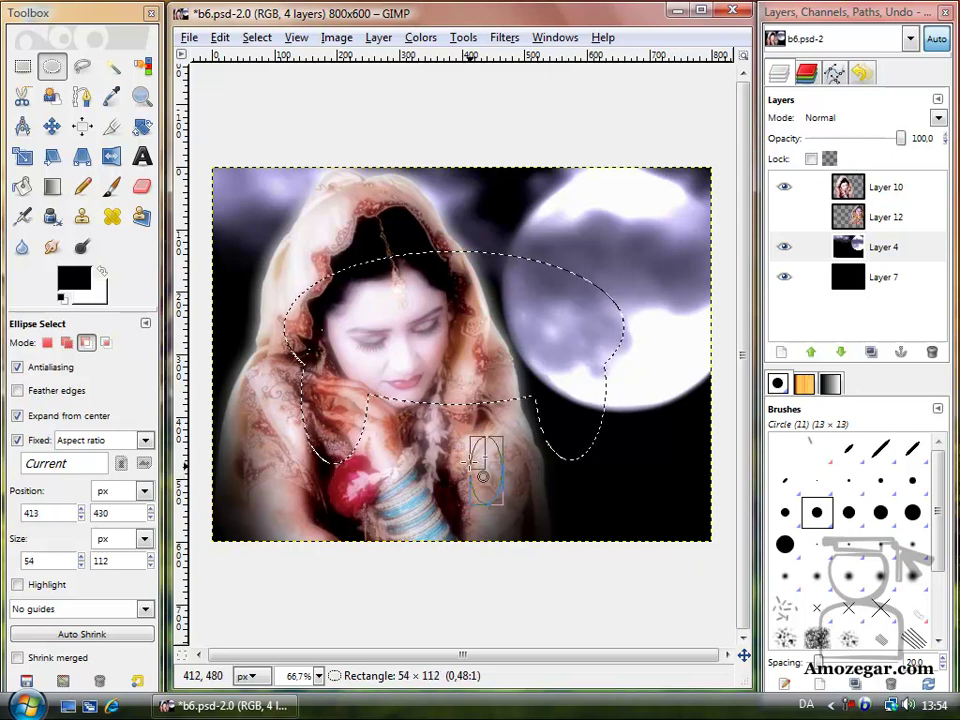
{"action": "key", "text": "ctrl"}
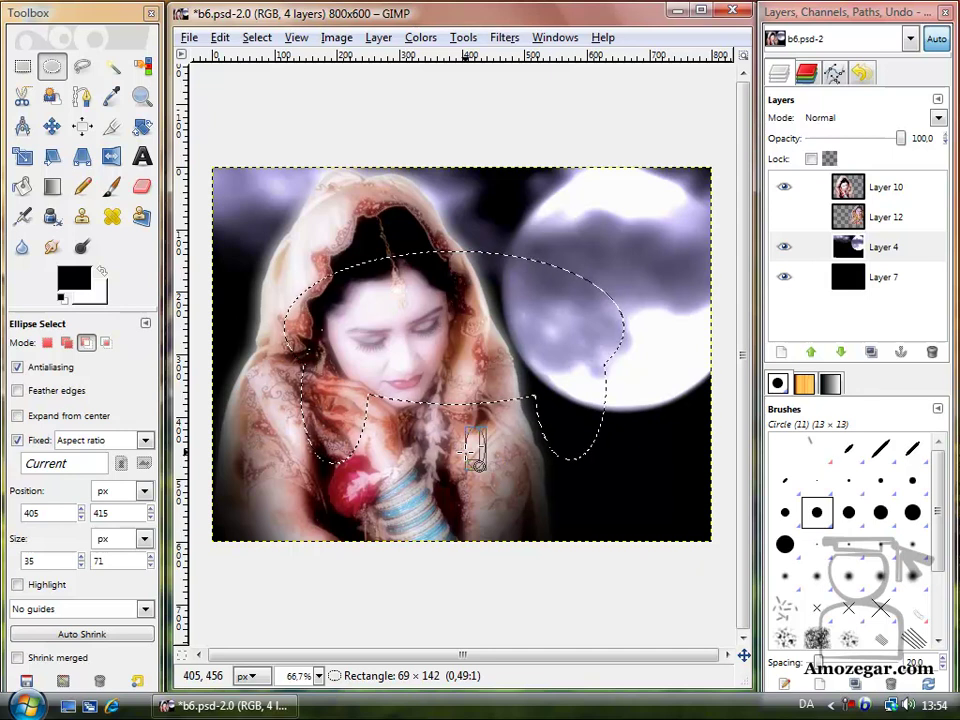
{"action": "left_click_drag", "start_coordinate": [469, 446], "coordinate": [211, 237]}
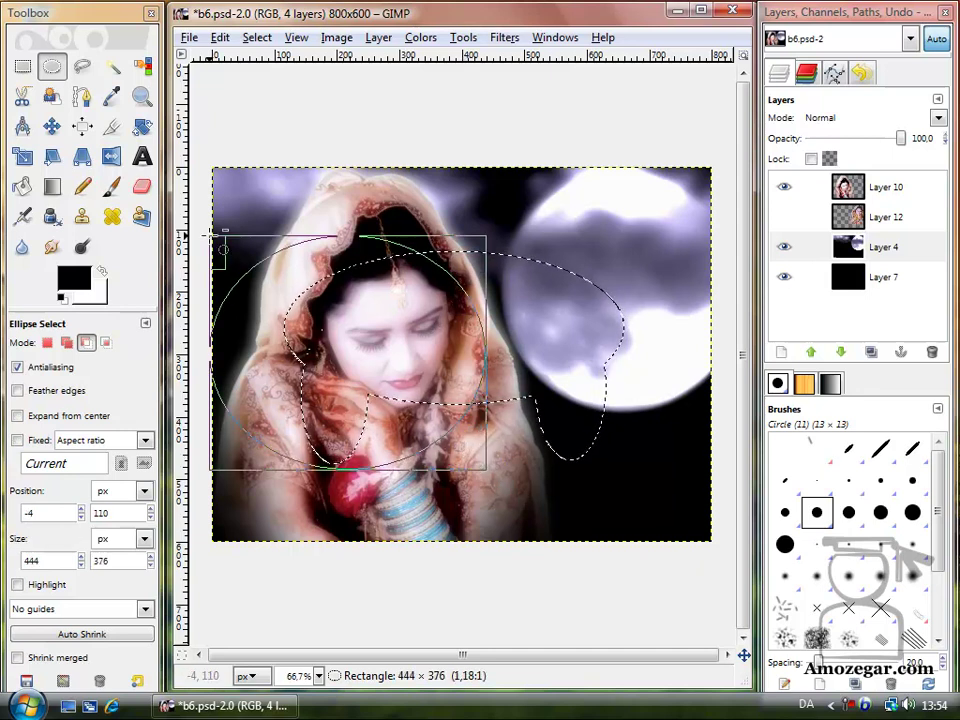
Subtract a large left ellipse, then intersect with a tall 243×399 px ellipse at 257,51, leaving a crescent.
{"action": "left_click_drag", "start_coordinate": [211, 237], "coordinate": [232, 241]}
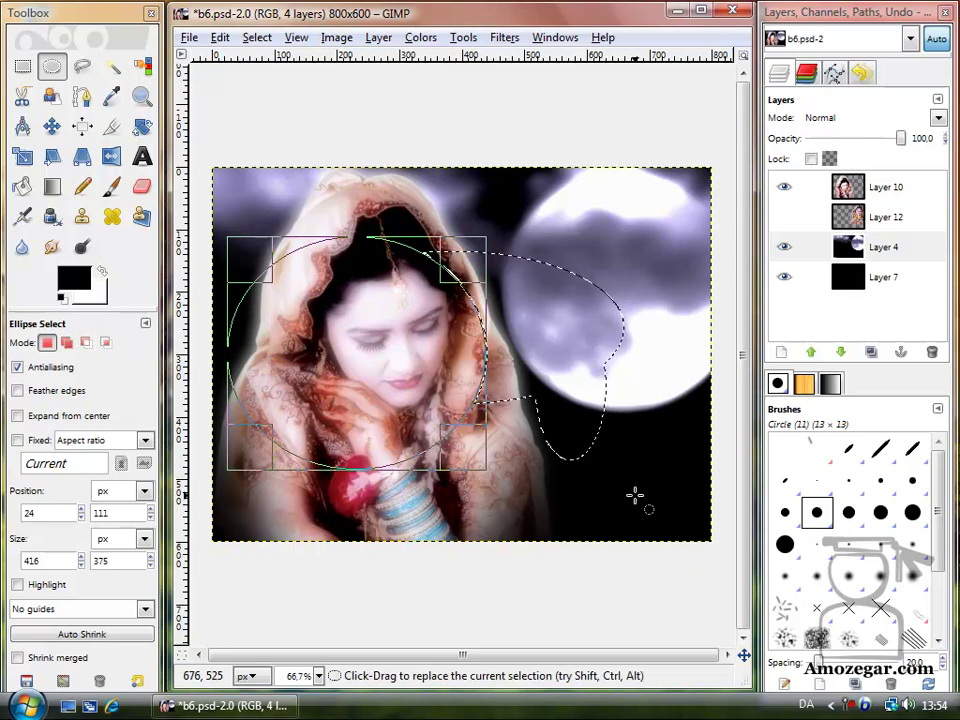
{"action": "key", "text": "ctrl+shift"}
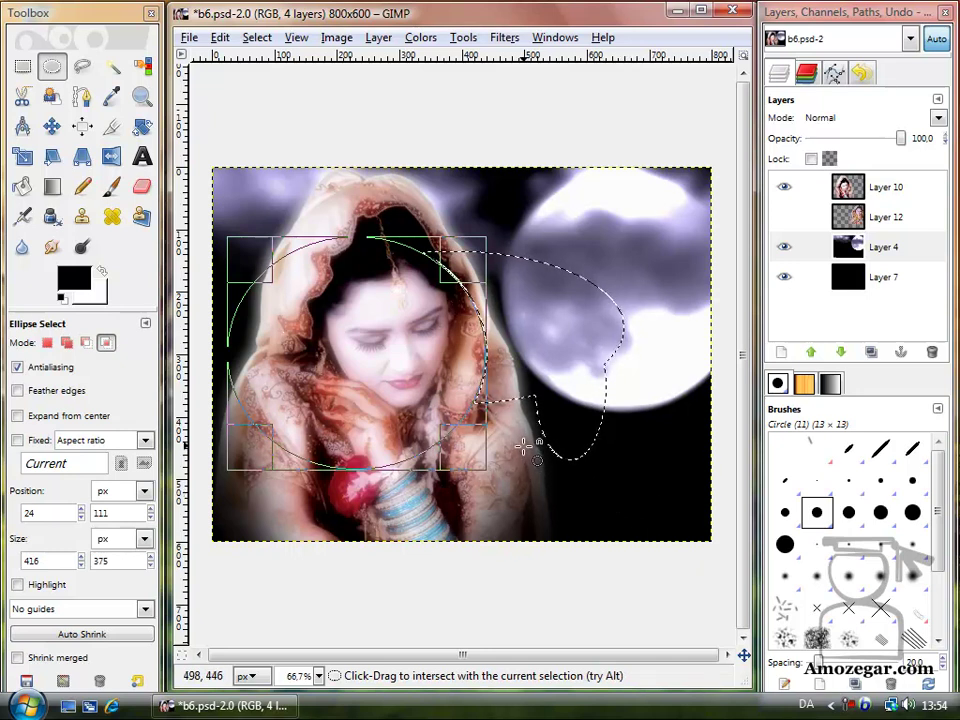
{"action": "mouse_move", "coordinate": [524, 449]}
{"action": "left_mouse_down"}
{"action": "mouse_move", "coordinate": [461, 266]}
{"action": "mouse_move", "coordinate": [372, 210]}
{"action": "left_mouse_up"}
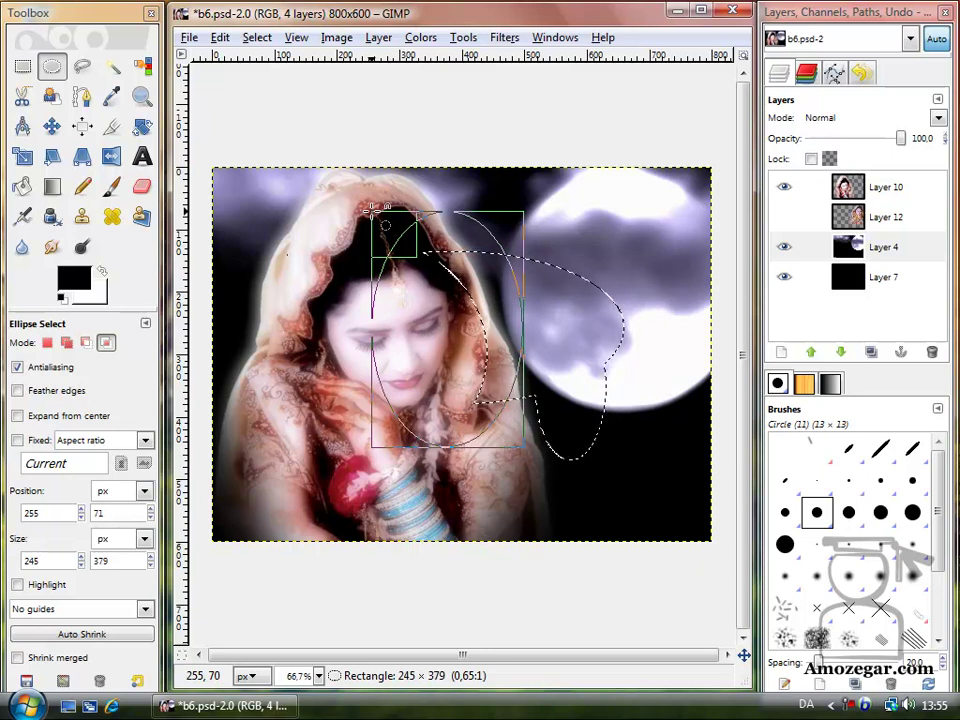
{"action": "mouse_move", "coordinate": [372, 211]}
{"action": "left_mouse_down"}
{"action": "mouse_move", "coordinate": [439, 280]}
{"action": "mouse_move", "coordinate": [535, 252]}
{"action": "mouse_move", "coordinate": [507, 216]}
{"action": "mouse_move", "coordinate": [393, 224]}
{"action": "mouse_move", "coordinate": [382, 212]}
{"action": "left_mouse_up"}
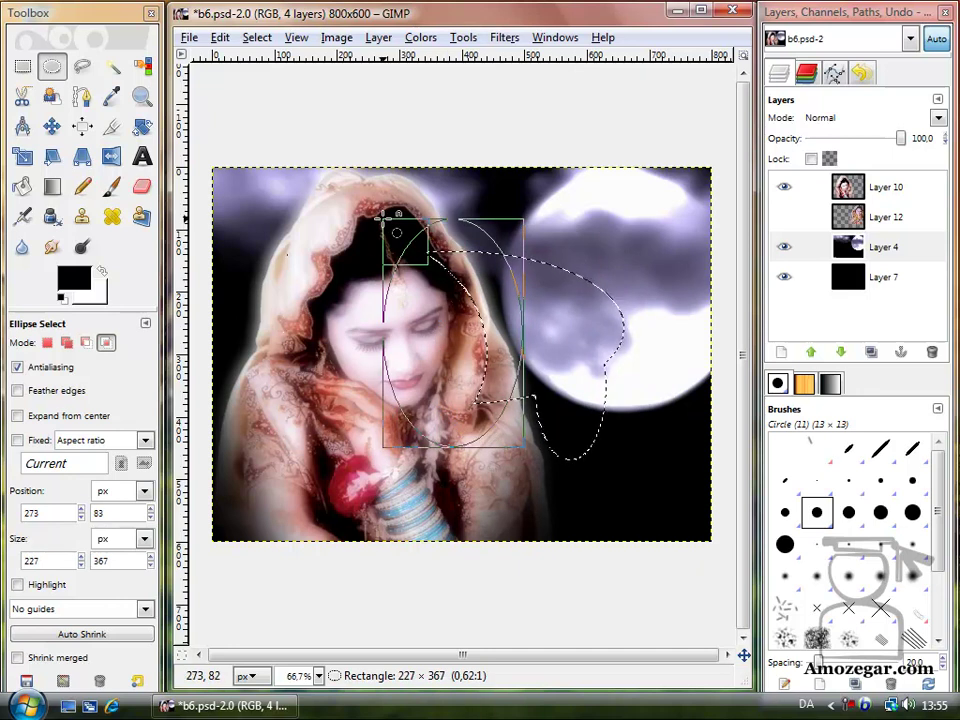
{"action": "key", "text": "shift"}
{"action": "mouse_move", "coordinate": [383, 212]}
{"action": "left_mouse_down"}
{"action": "mouse_move", "coordinate": [487, 452]}
{"action": "mouse_move", "coordinate": [474, 321]}
{"action": "mouse_move", "coordinate": [513, 259]}
{"action": "mouse_move", "coordinate": [430, 261]}
{"action": "mouse_move", "coordinate": [411, 252]}
{"action": "mouse_move", "coordinate": [394, 206]}
{"action": "mouse_move", "coordinate": [372, 198]}
{"action": "left_mouse_up"}
{"action": "key", "text": "ctrl"}
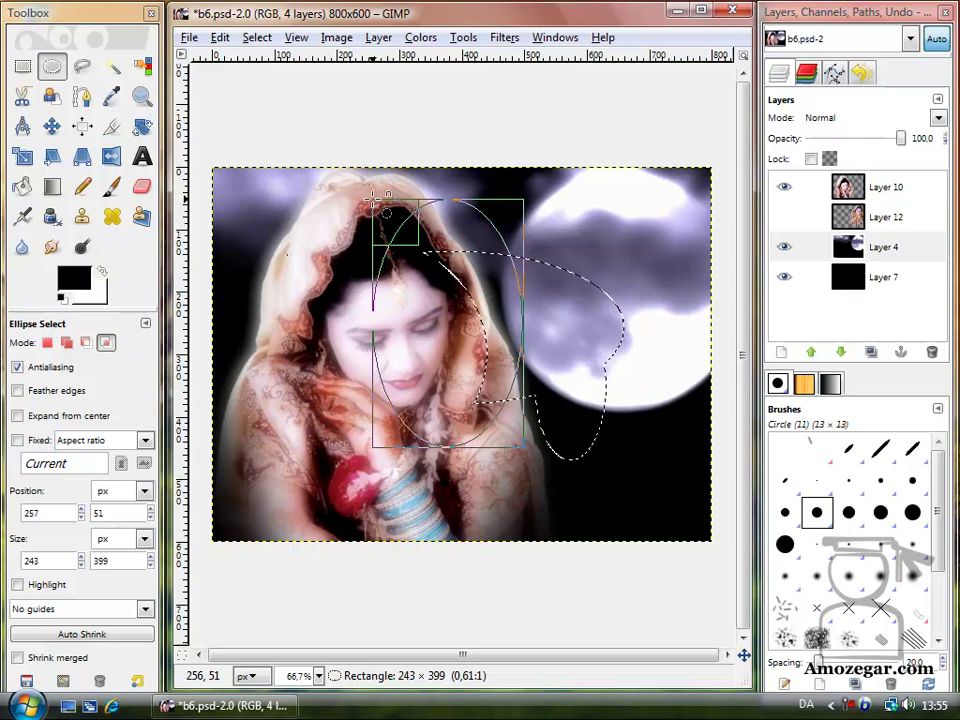
{"action": "left_click_drag", "start_coordinate": [373, 198], "coordinate": [373, 198]}
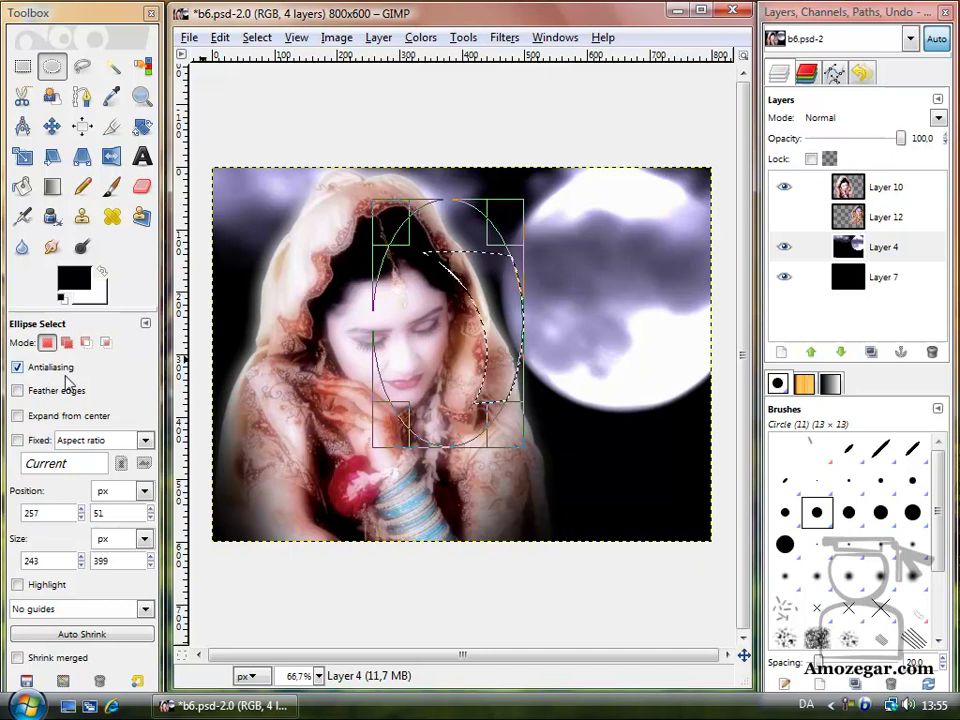
Draw trial ellipse and rectangle selections across the face, then clear the selection.
{"action": "left_click", "coordinate": [22, 66]}
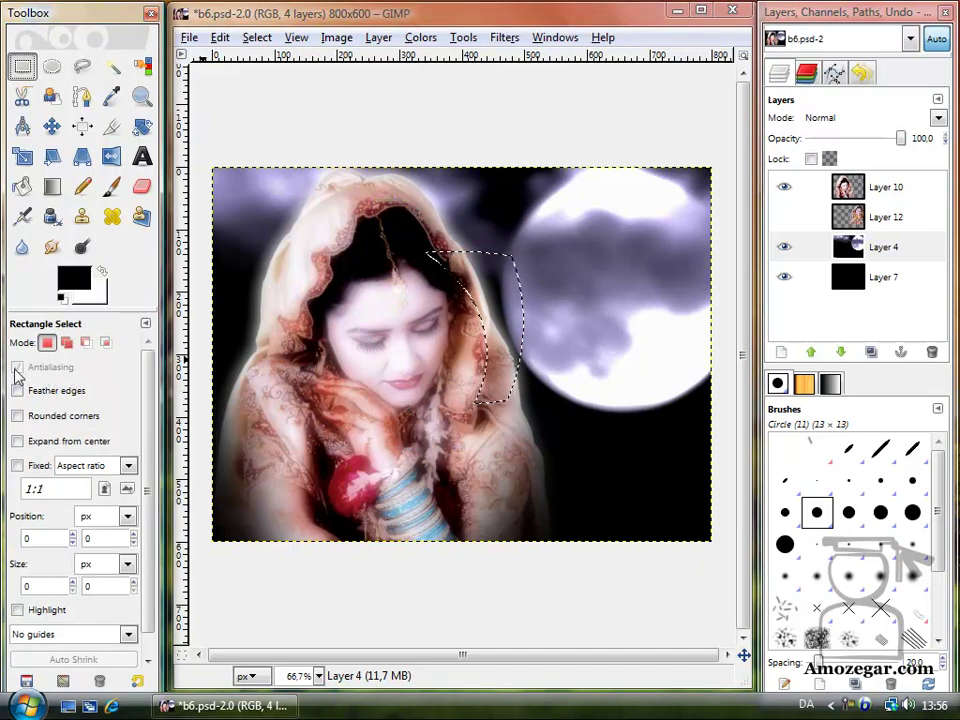
{"action": "left_click", "coordinate": [52, 68]}
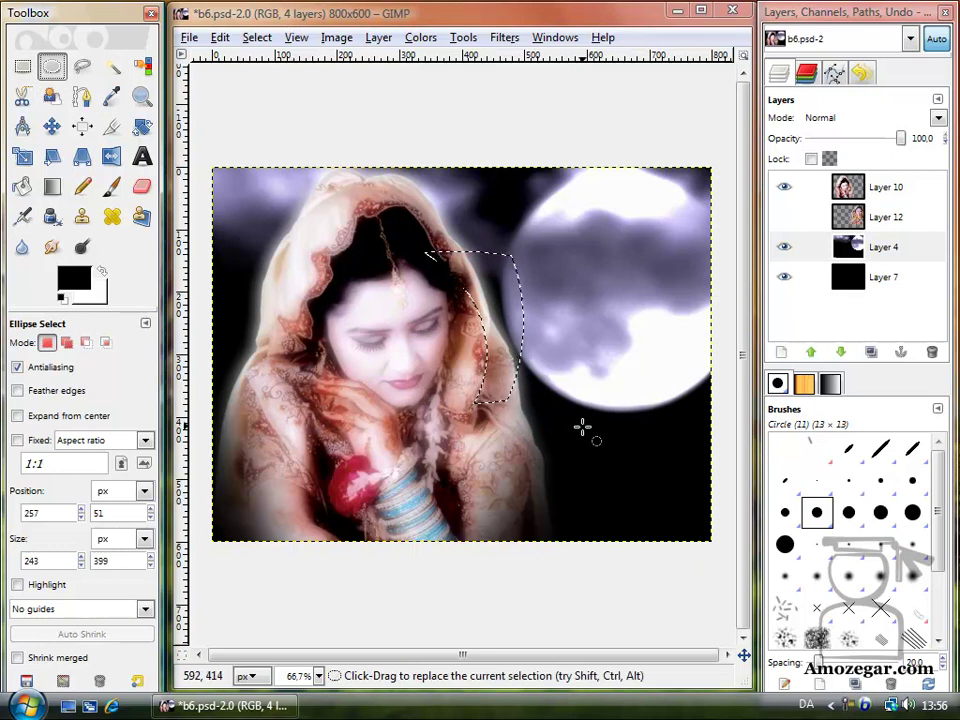
{"action": "mouse_move", "coordinate": [561, 419]}
{"action": "left_mouse_down"}
{"action": "mouse_move", "coordinate": [649, 484]}
{"action": "mouse_move", "coordinate": [646, 458]}
{"action": "left_mouse_up"}
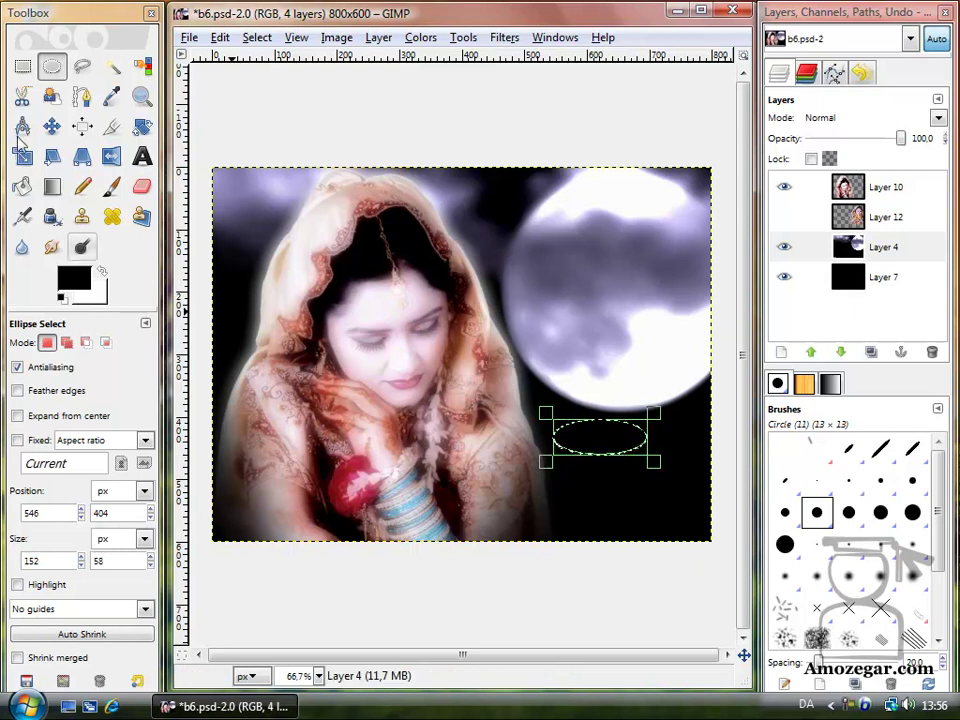
{"action": "left_click", "coordinate": [22, 66]}
{"action": "left_click_drag", "start_coordinate": [409, 302], "coordinate": [597, 378]}
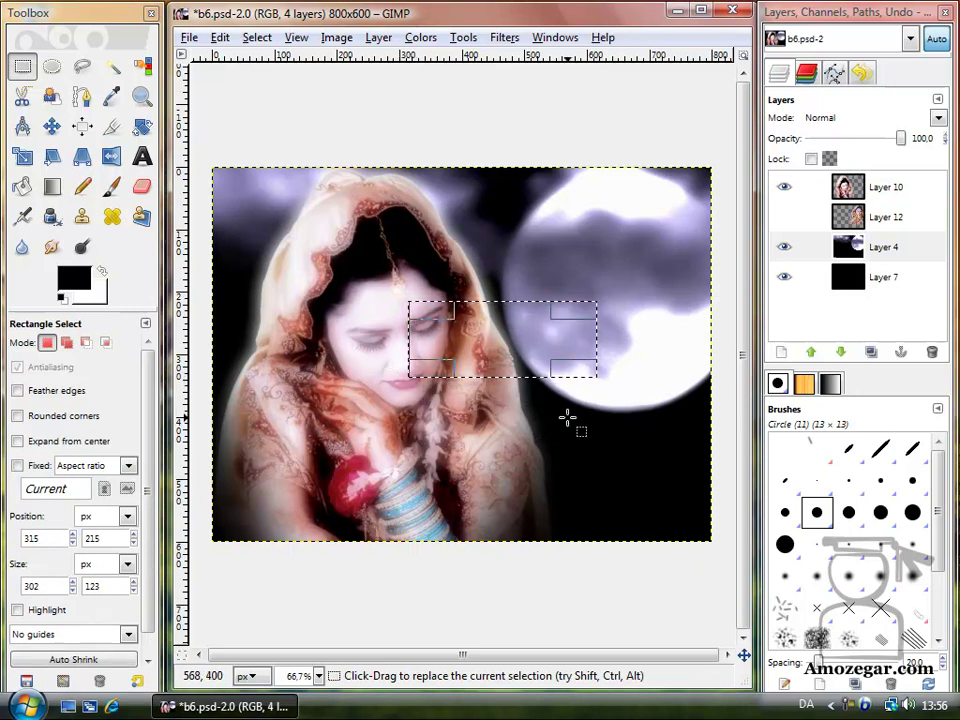
{"action": "left_click", "coordinate": [53, 67]}
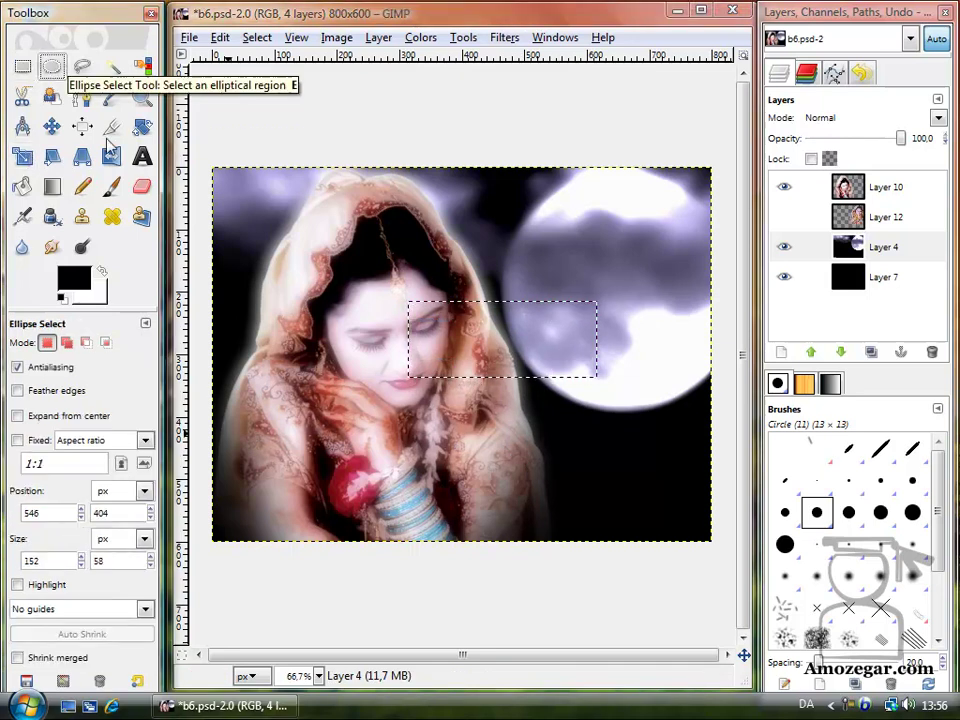
{"action": "left_click_drag", "start_coordinate": [354, 237], "coordinate": [659, 494]}
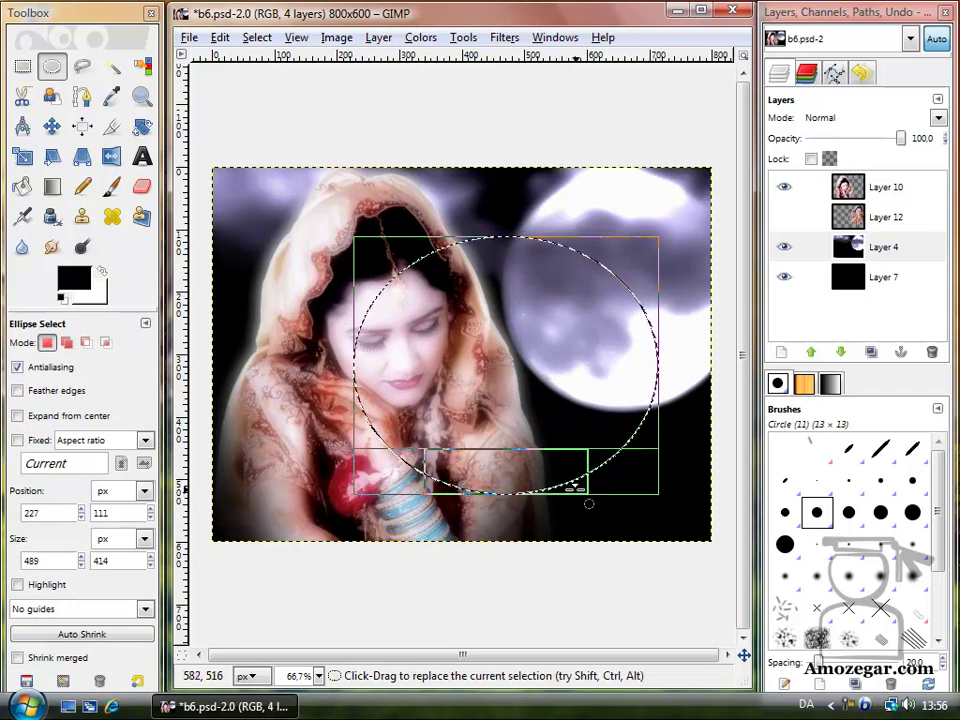
{"action": "left_click", "coordinate": [331, 465]}
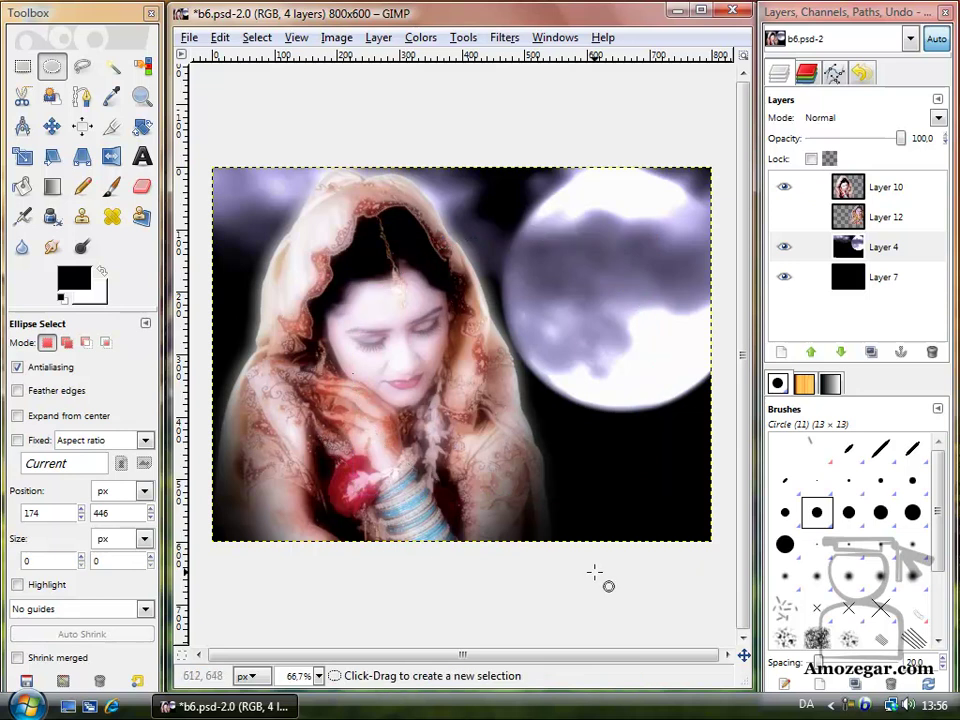
Create a new 800x600 image filled with the black foreground colour.
{"action": "key", "text": "ctrl"}
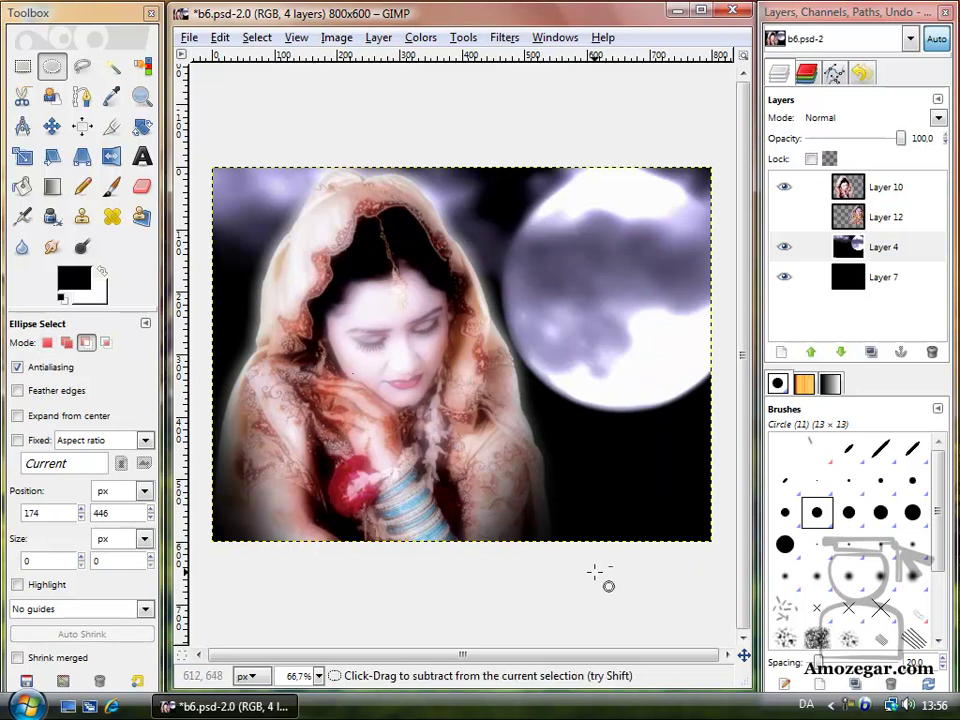
{"action": "key", "text": "ctrl+n"}
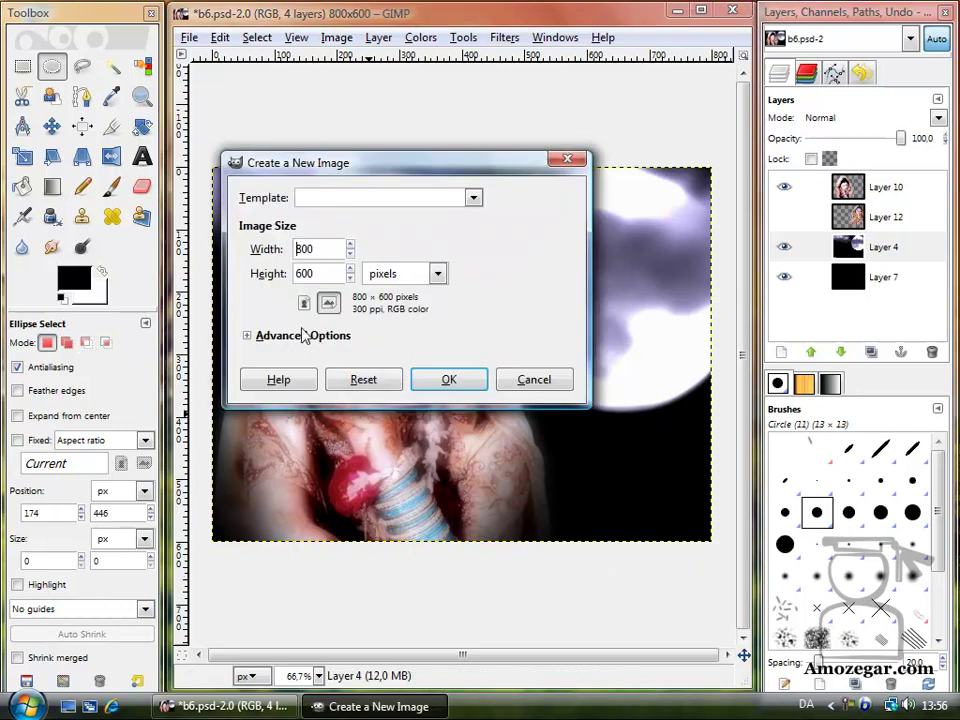
{"action": "left_click", "coordinate": [252, 339]}
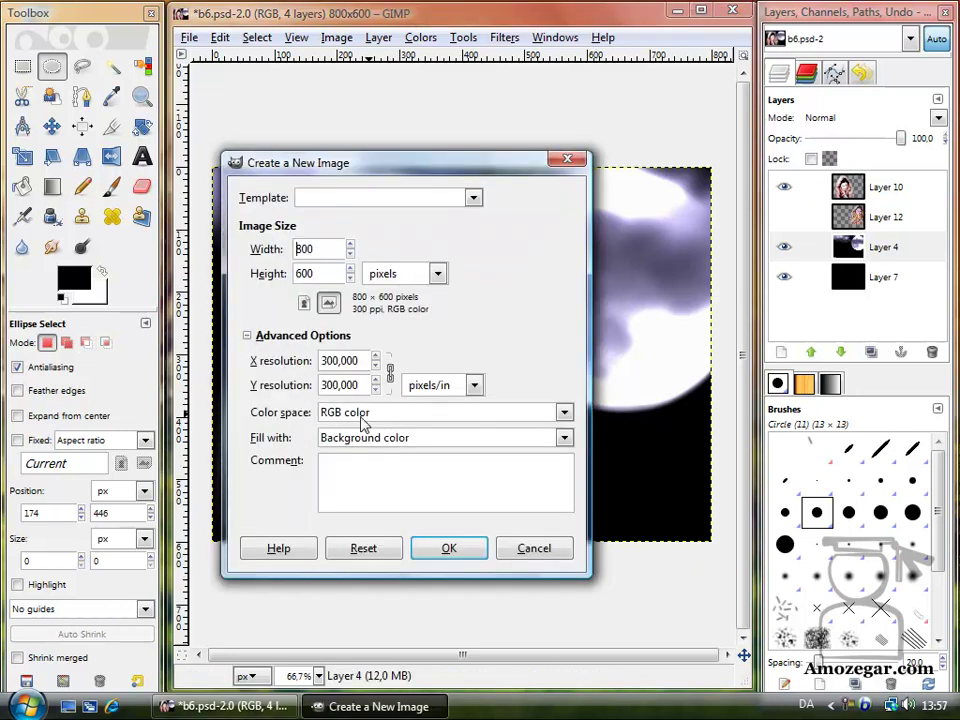
{"action": "left_click", "coordinate": [389, 448]}
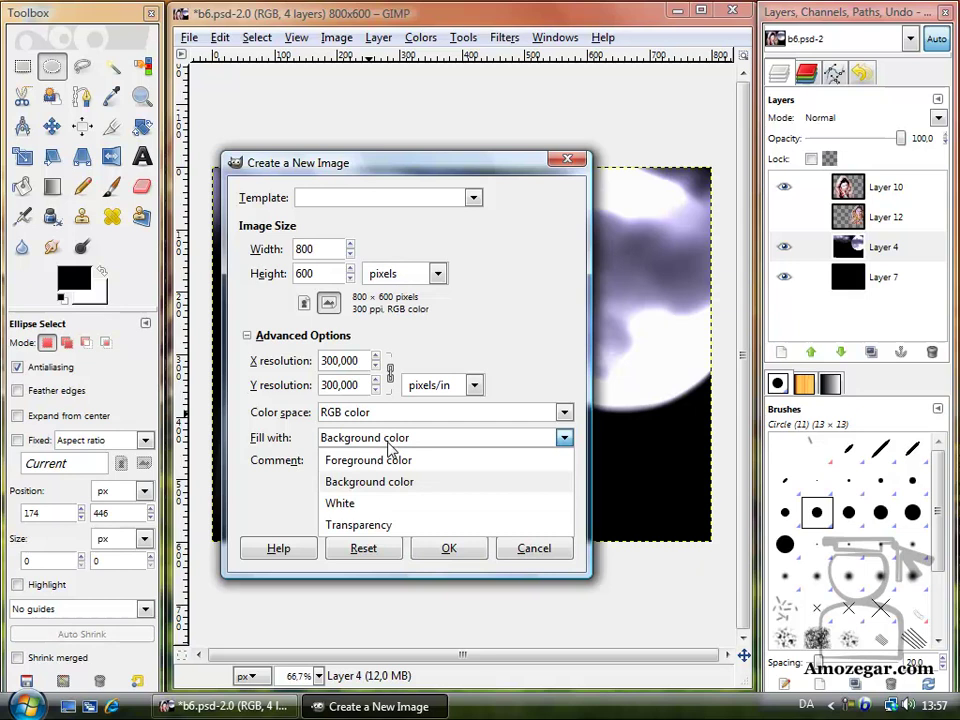
{"action": "left_click", "coordinate": [389, 458]}
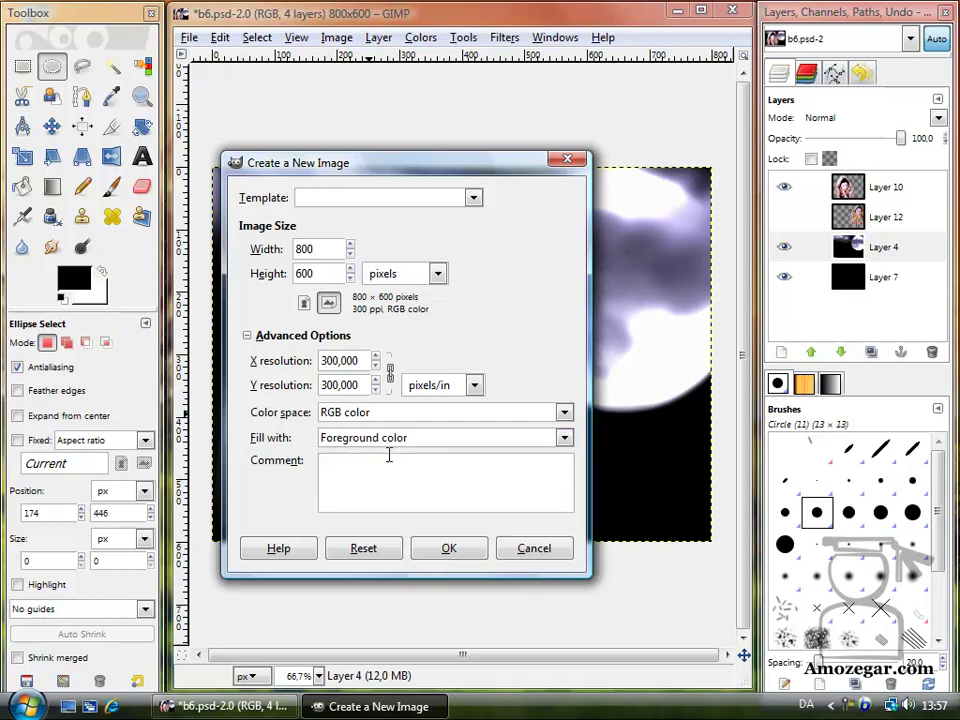
{"action": "left_click", "coordinate": [438, 548]}
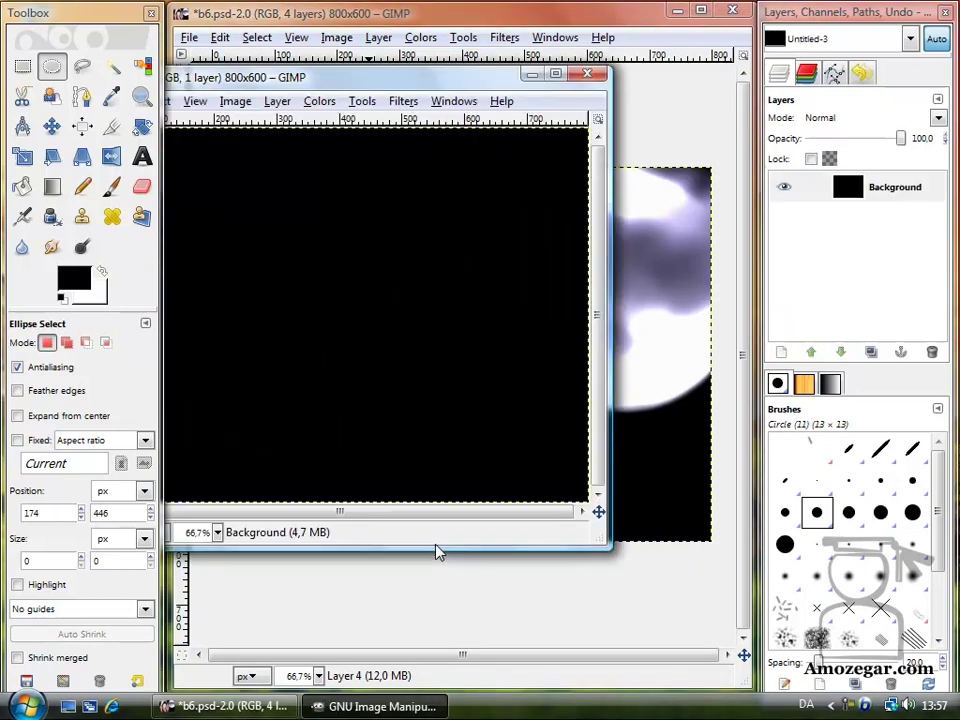
Close b6.psd without saving and enlarge the new image window.
{"action": "left_click", "coordinate": [732, 9]}
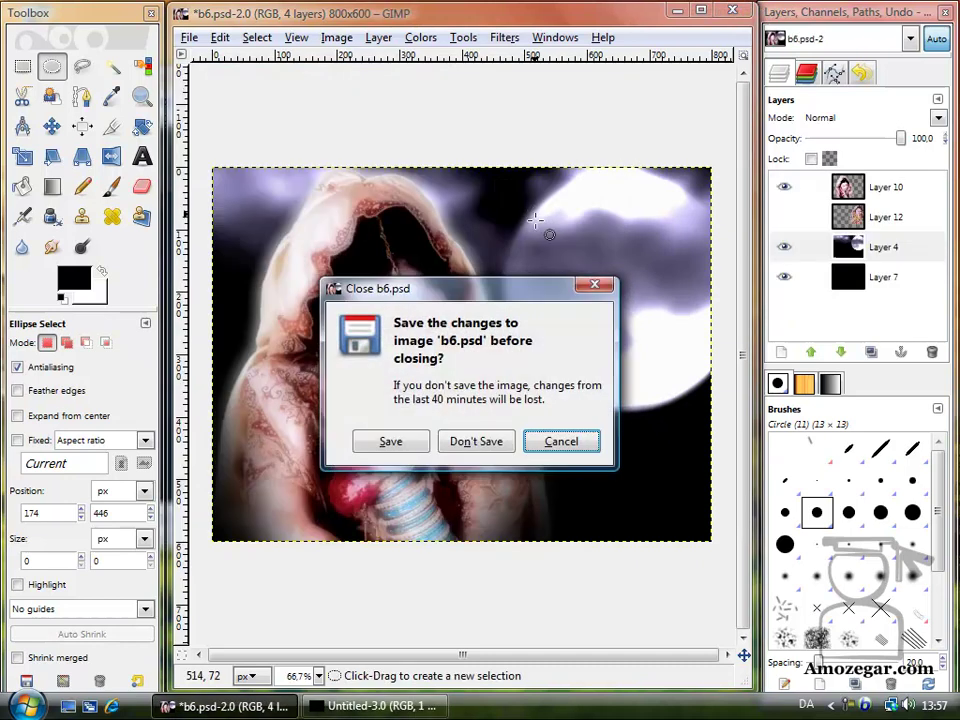
{"action": "left_click", "coordinate": [469, 442]}
{"action": "mouse_move", "coordinate": [497, 76]}
{"action": "left_mouse_down"}
{"action": "mouse_move", "coordinate": [590, 18]}
{"action": "mouse_move", "coordinate": [600, 22]}
{"action": "left_mouse_up"}
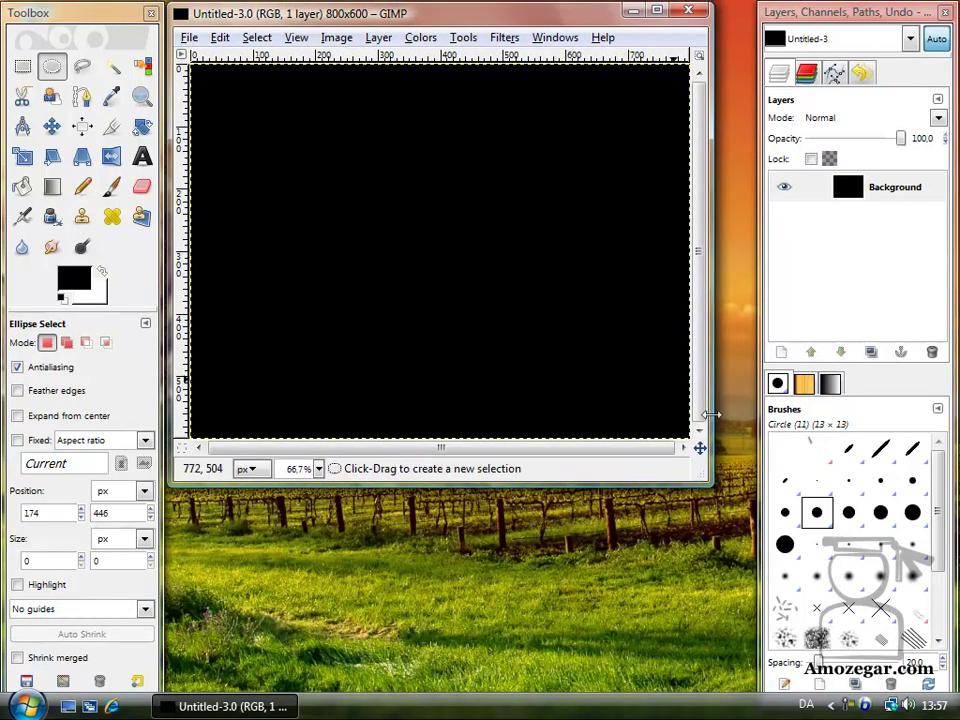
{"action": "left_click_drag", "start_coordinate": [702, 466], "coordinate": [742, 683]}
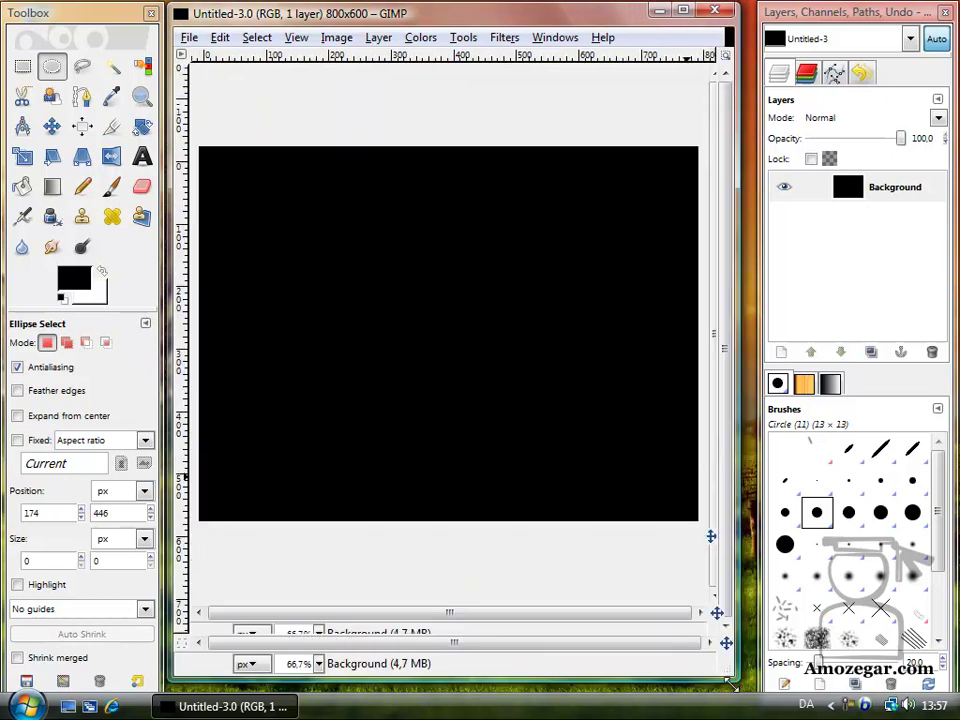
{"action": "left_click", "coordinate": [290, 483]}
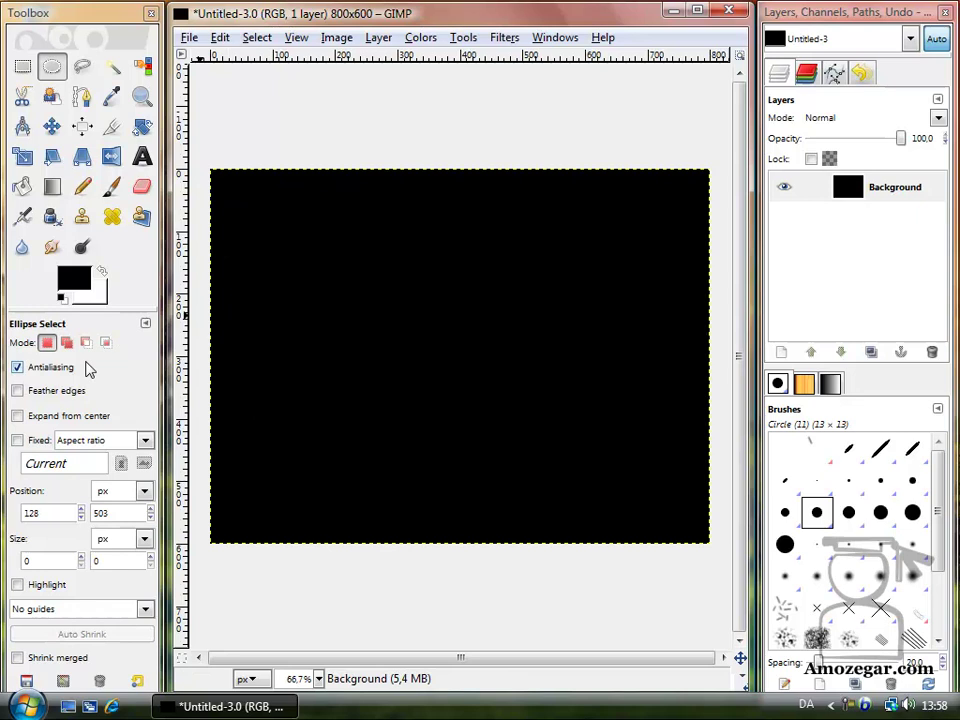
Select an antialiased 200×200 circle, then add an aliased 200×200 circle to its right.
{"action": "mouse_move", "coordinate": [244, 267]}
{"action": "left_mouse_down"}
{"action": "mouse_move", "coordinate": [282, 287]}
{"action": "mouse_move", "coordinate": [368, 390]}
{"action": "left_mouse_up"}
{"action": "key", "text": "shift"}
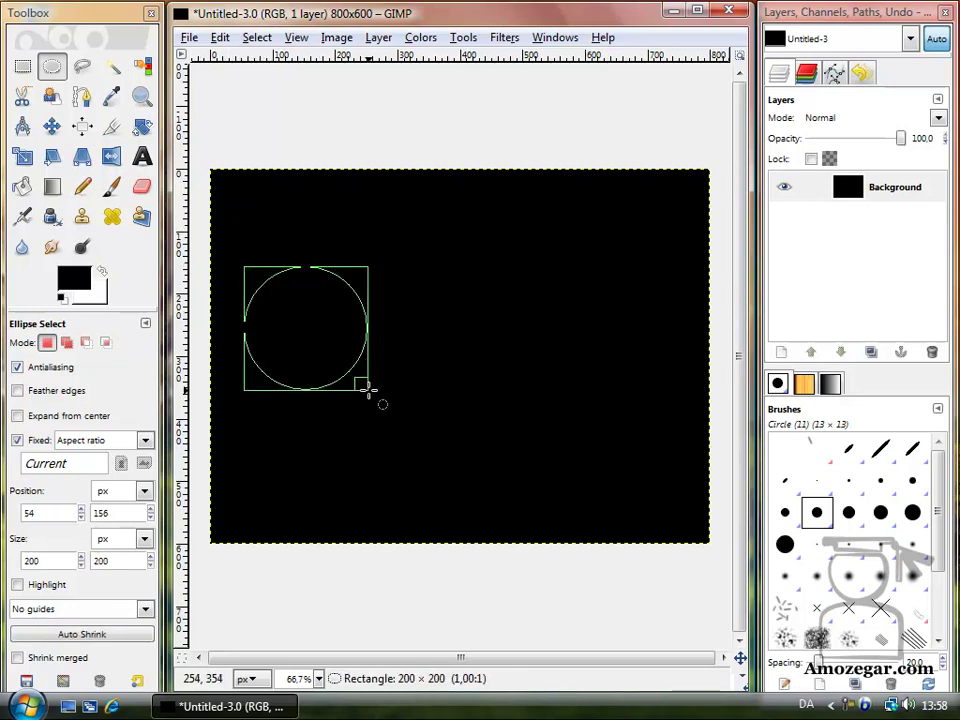
{"action": "left_click_drag", "start_coordinate": [369, 390], "coordinate": [367, 388]}
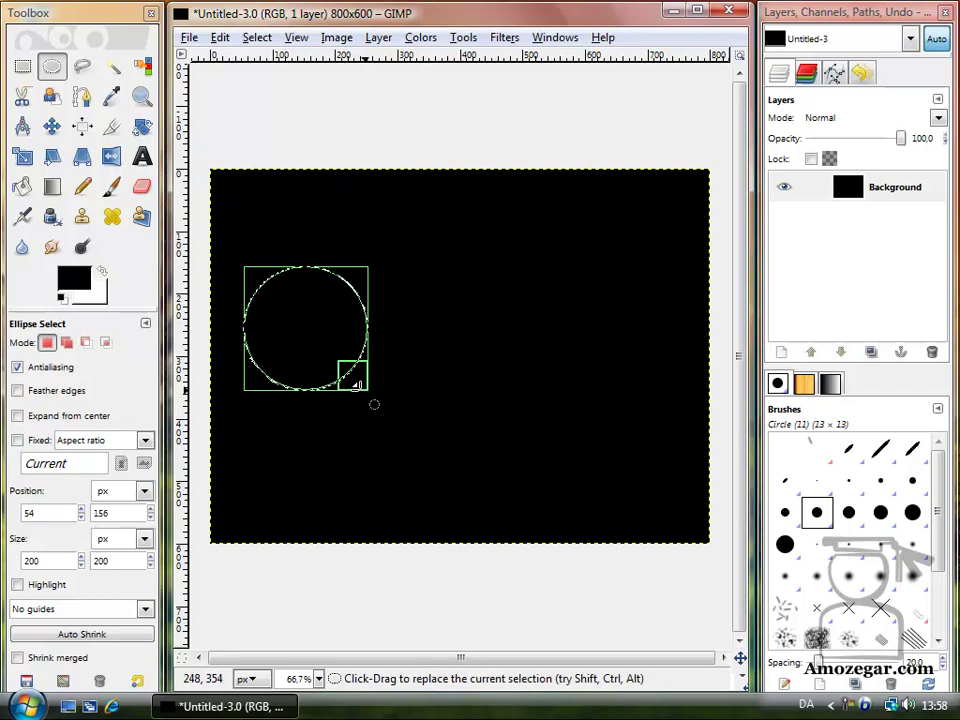
{"action": "left_click", "coordinate": [17, 367]}
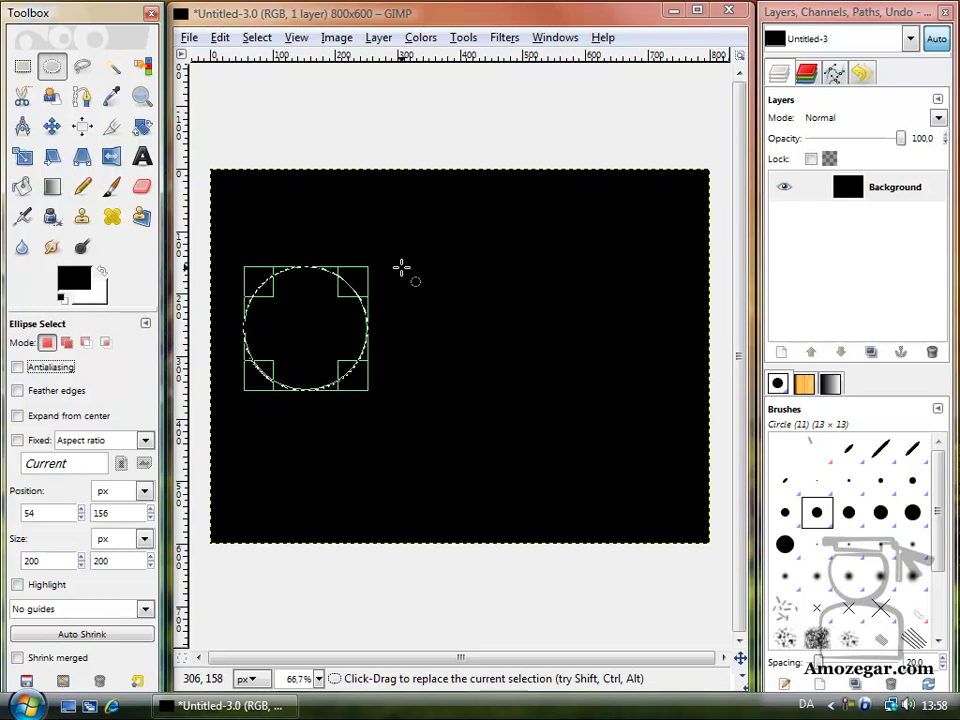
{"action": "left_click_drag", "start_coordinate": [401, 269], "coordinate": [524, 393]}
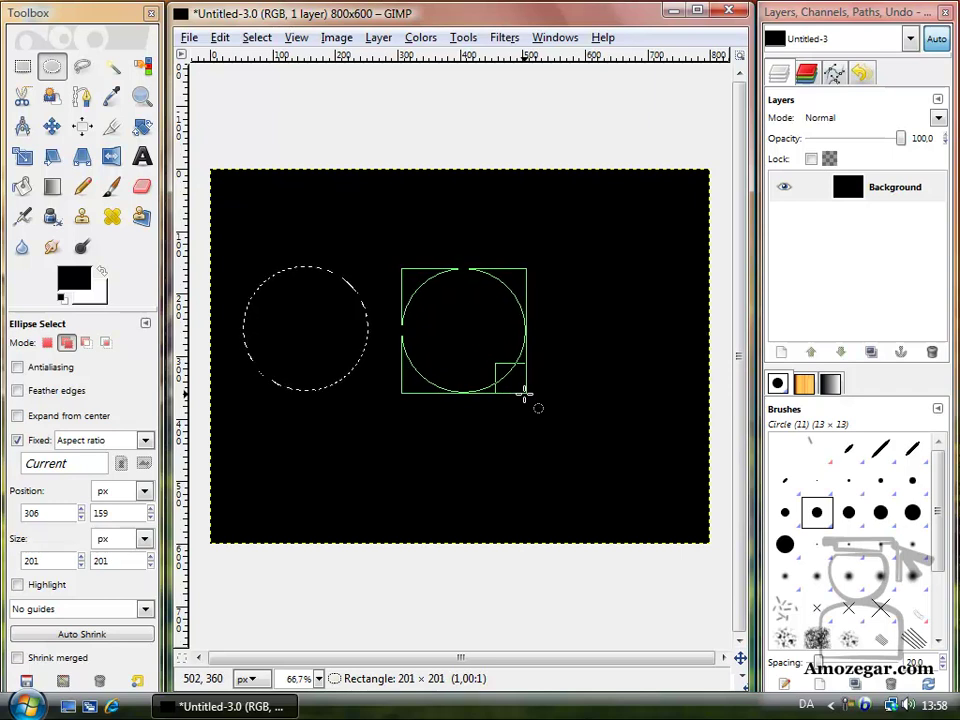
{"action": "left_click_drag", "start_coordinate": [524, 393], "coordinate": [524, 391]}
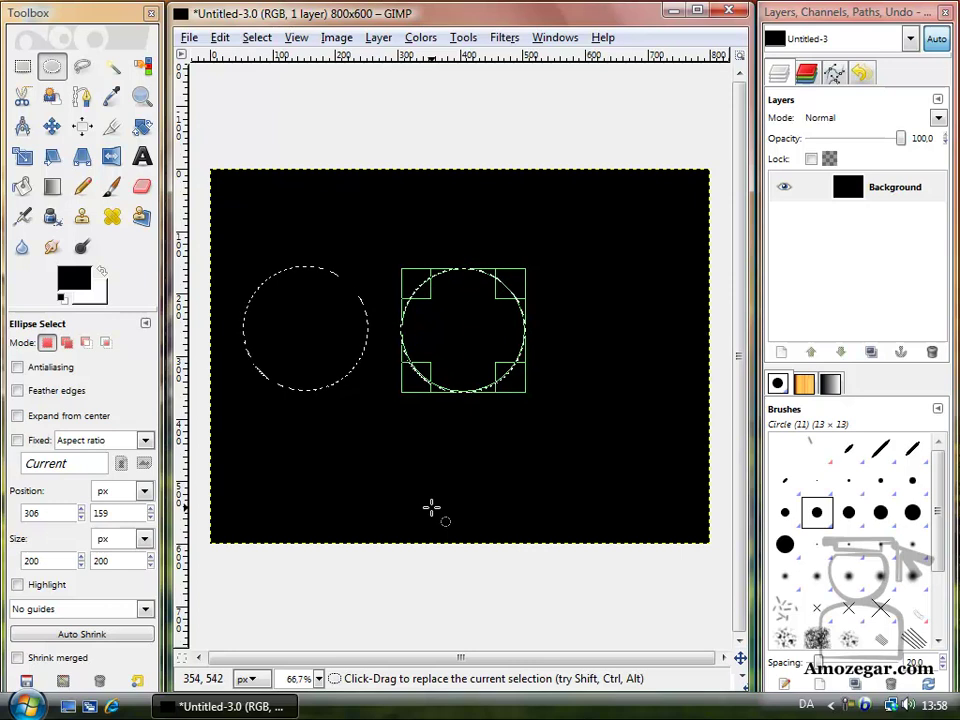
Fill both circles with white, deselect, and zoom in on their edges.
{"action": "key", "text": "ctrl+period"}
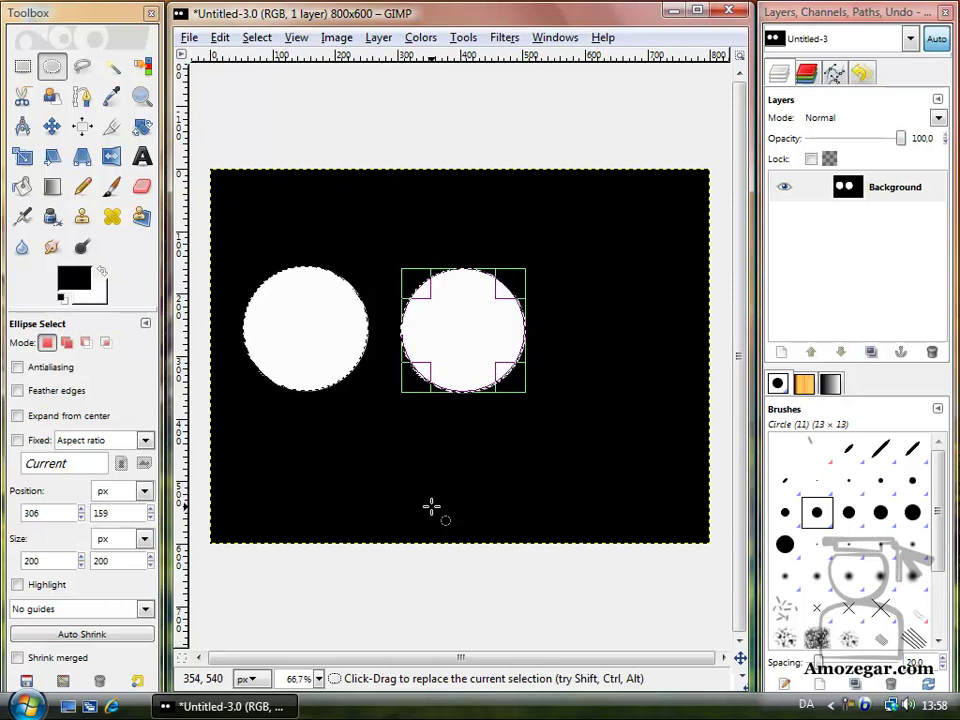
{"action": "left_click", "coordinate": [431, 507]}
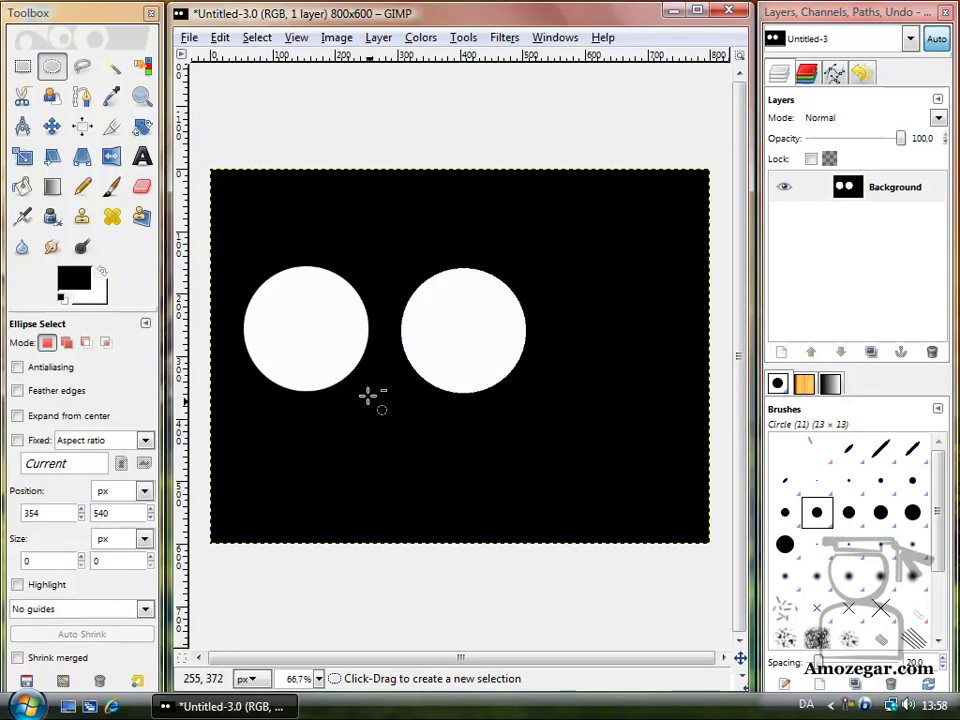
{"action": "scroll", "coordinate": [369, 390], "scroll_direction": "up", "scroll_amount": 2}
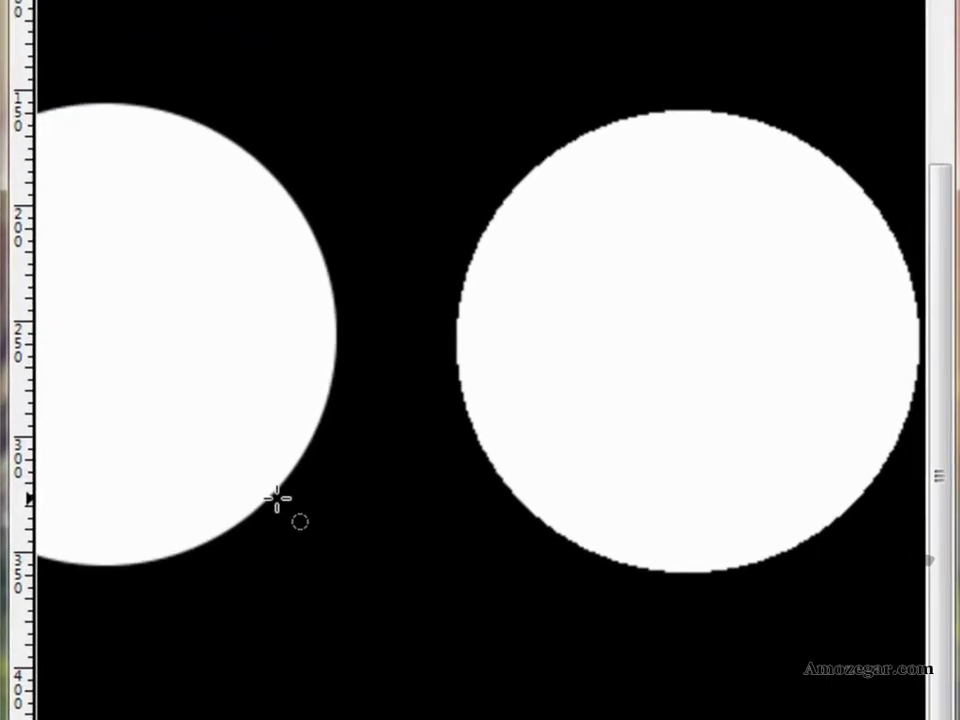